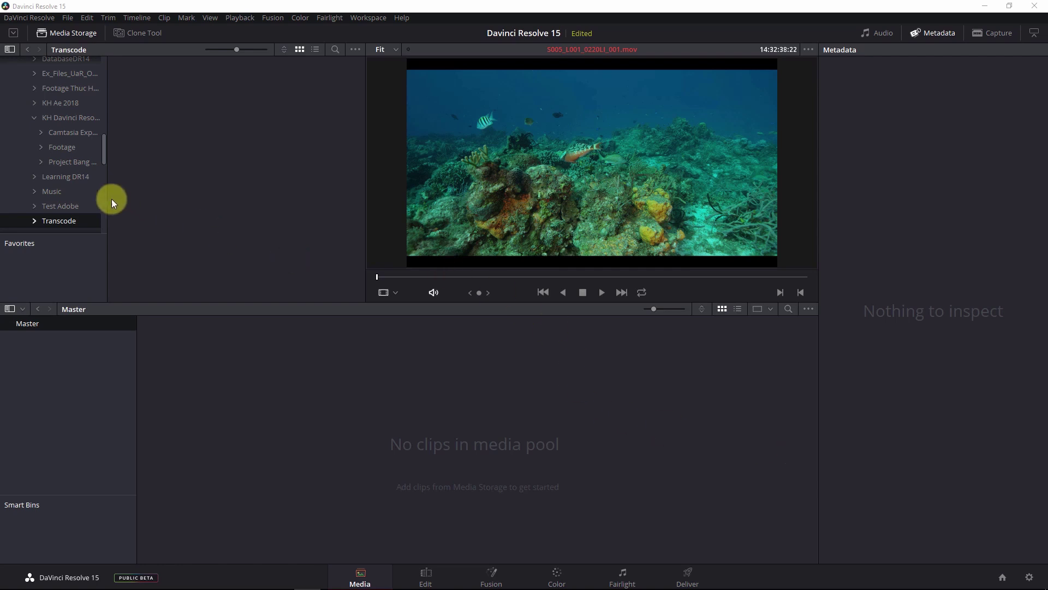
Step: Drag S005_L001_0220LI_001.R3D from the Footage folder in Media Storage into the media pool
scroll(61, 182, "up", 10)
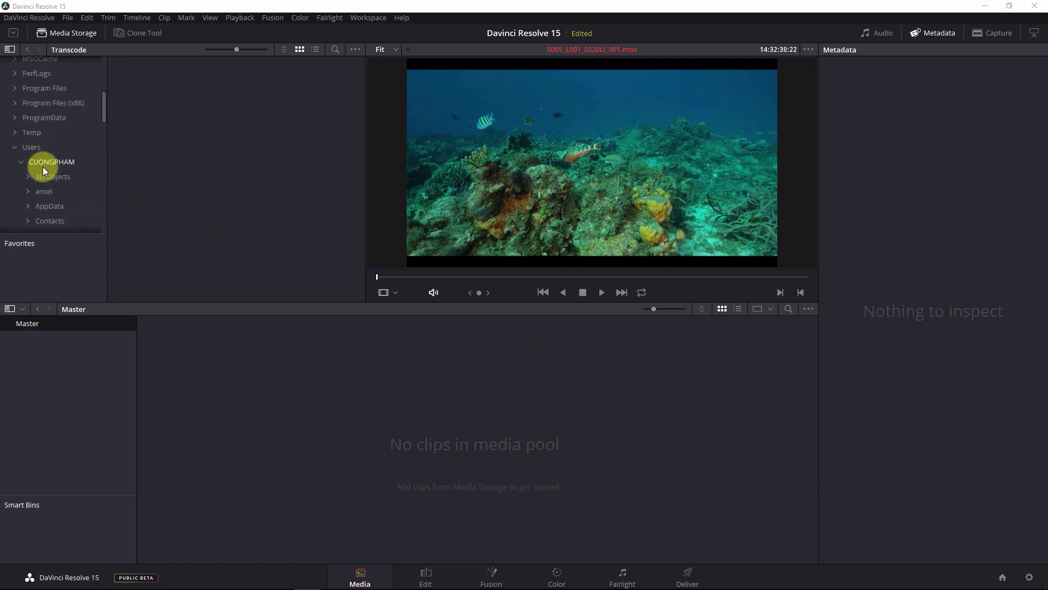
scroll(44, 167, "down", 3)
scroll(54, 201, "down", 2)
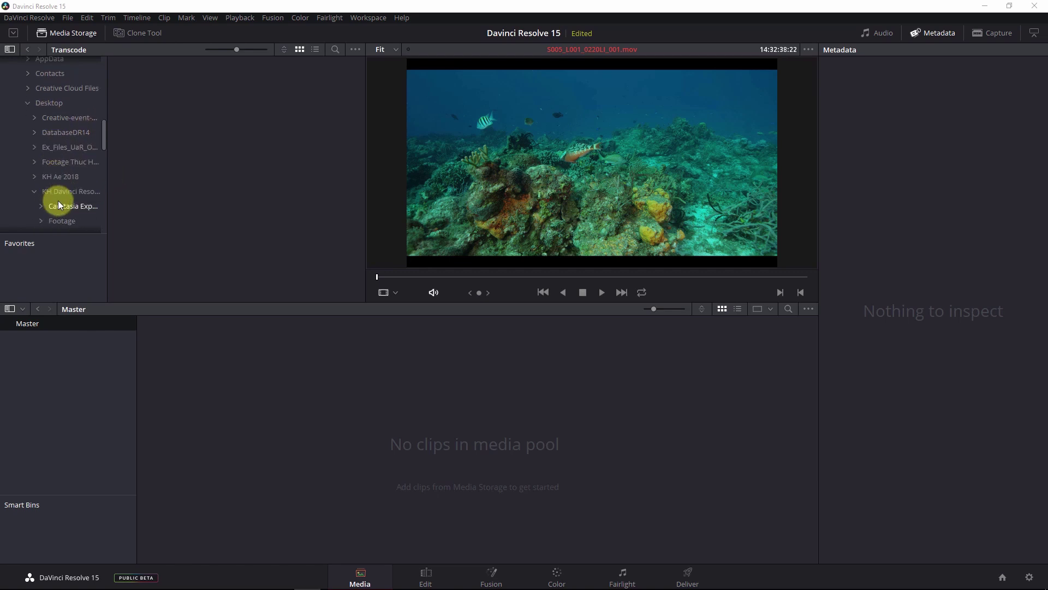
left_click(61, 218)
left_click(331, 192)
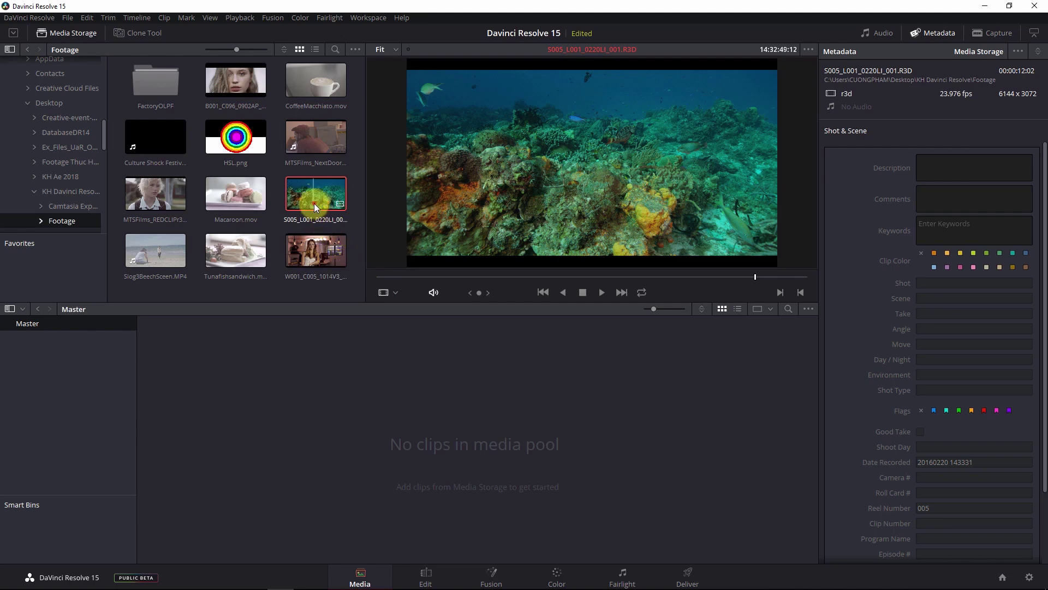
left_click_drag(314, 206, 394, 453)
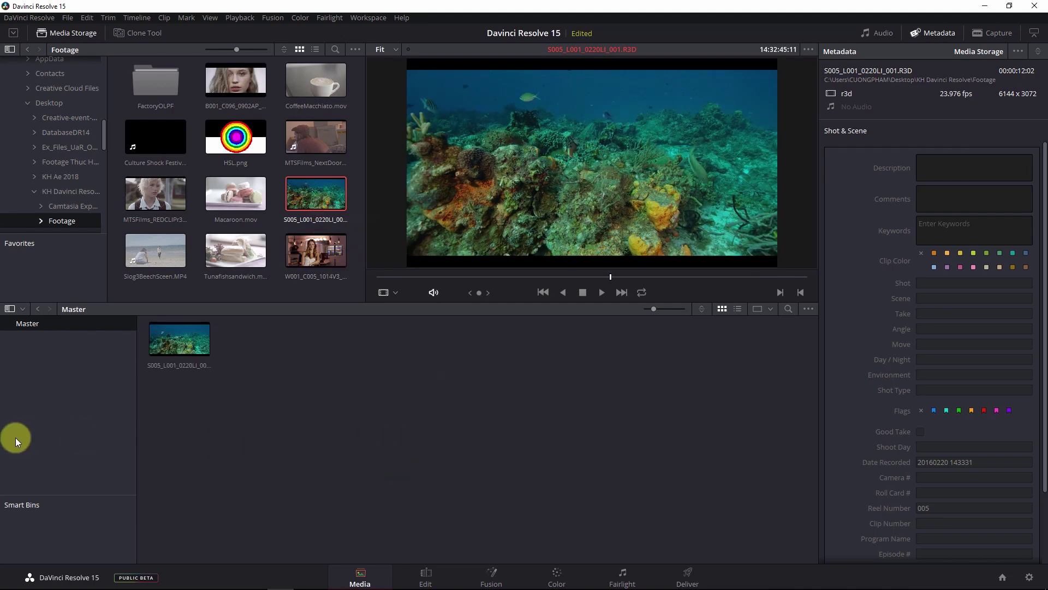
Step: Create three new bins beneath Master and name them 'Source', 'Proxy' and 'Timeline'
right_click(49, 350)
left_click(64, 355)
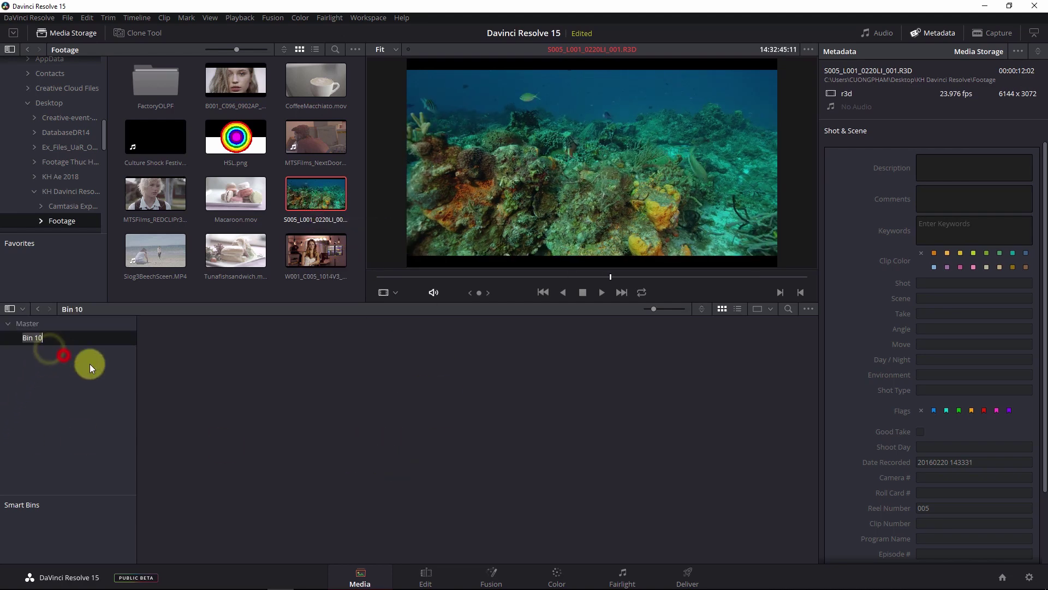
key("Return")
type("Sou")
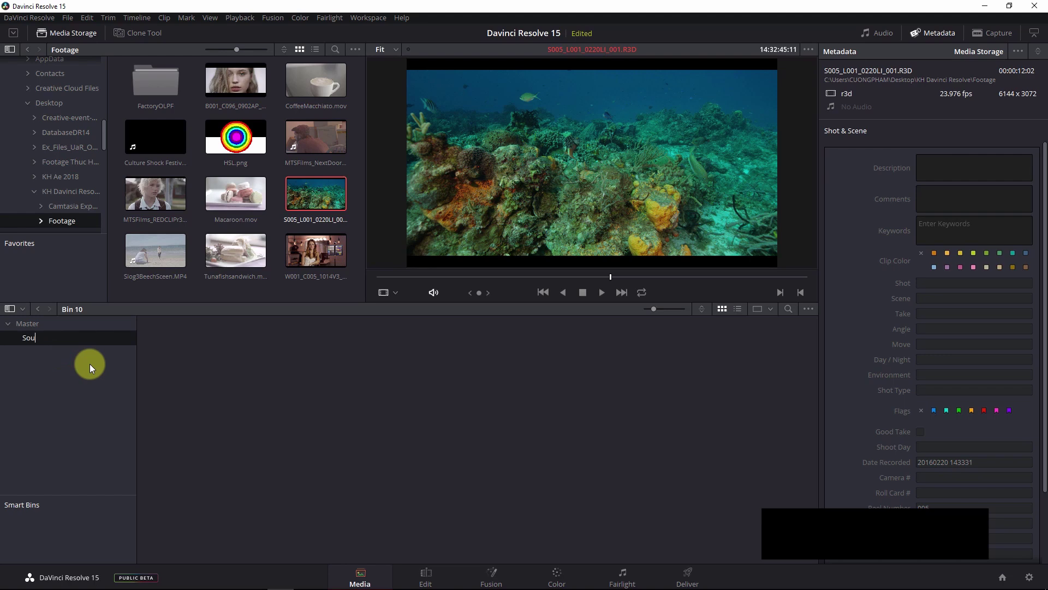
type("rce")
right_click(90, 367)
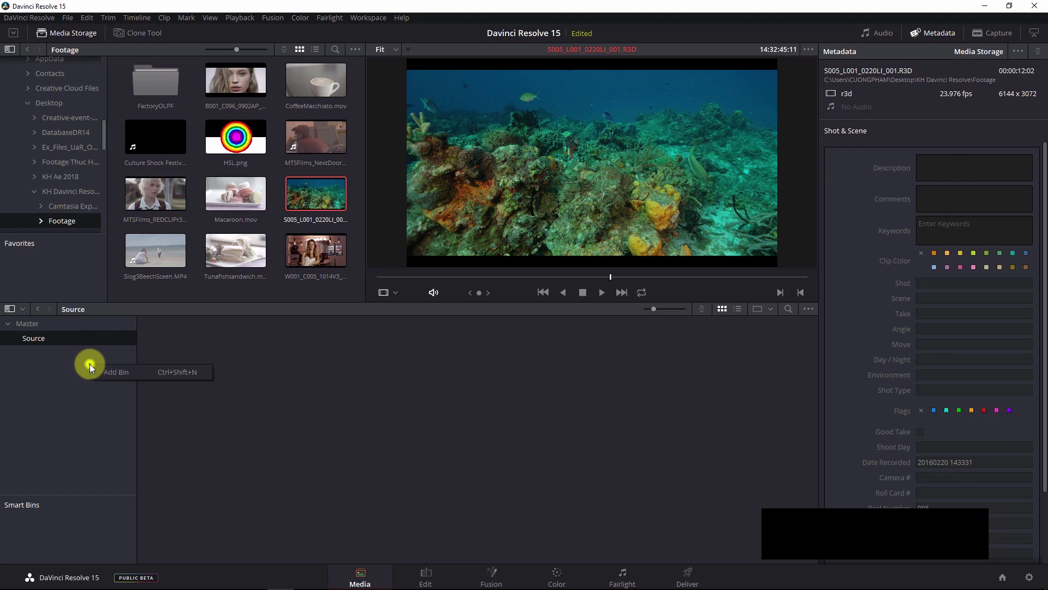
left_click(96, 369)
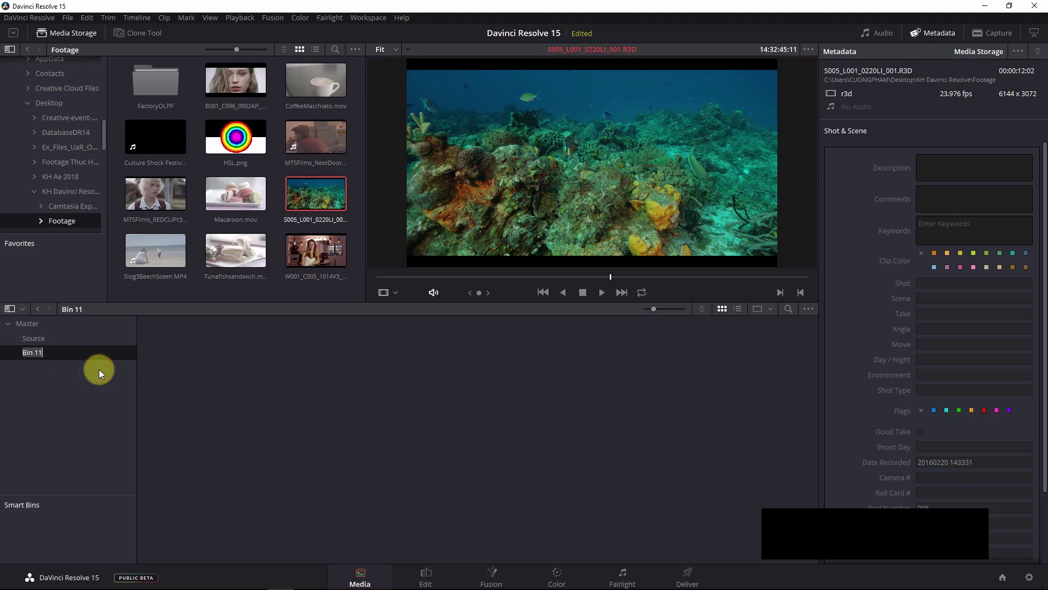
type("Proxy")
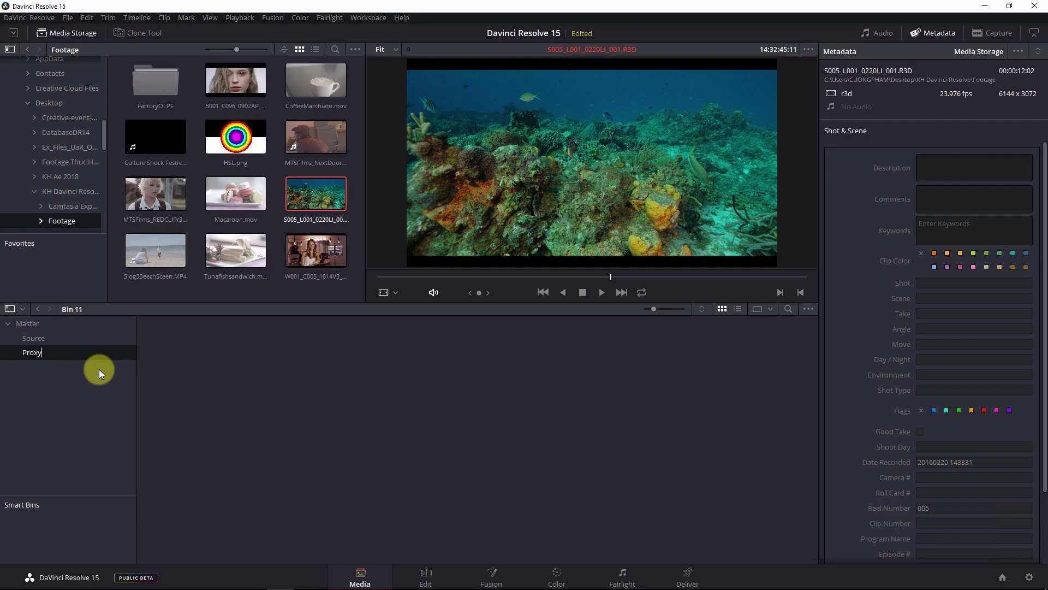
right_click(94, 401)
left_click(100, 403)
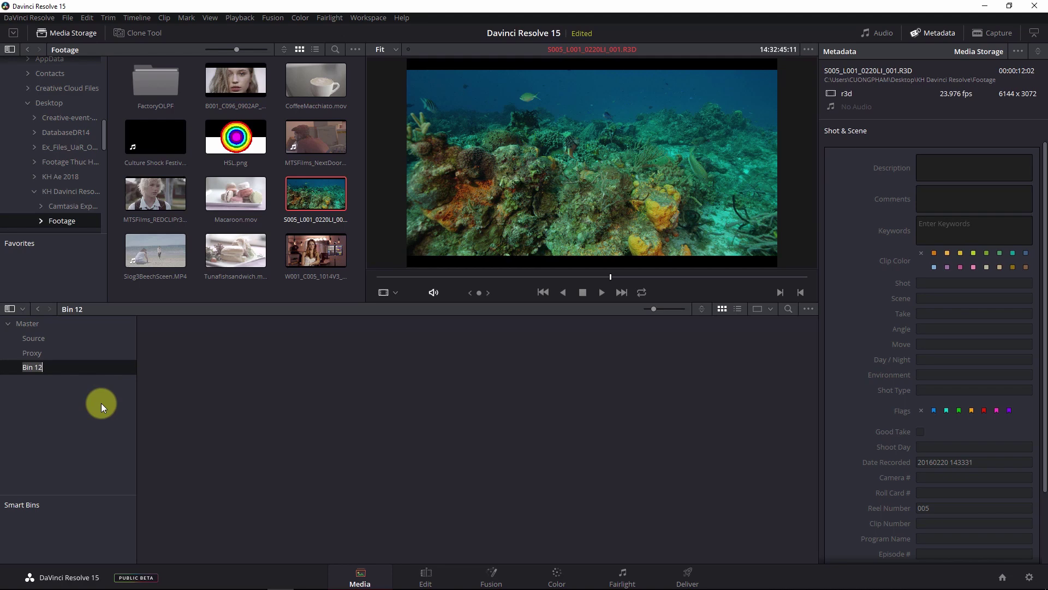
type("Timeline")
left_click(101, 407)
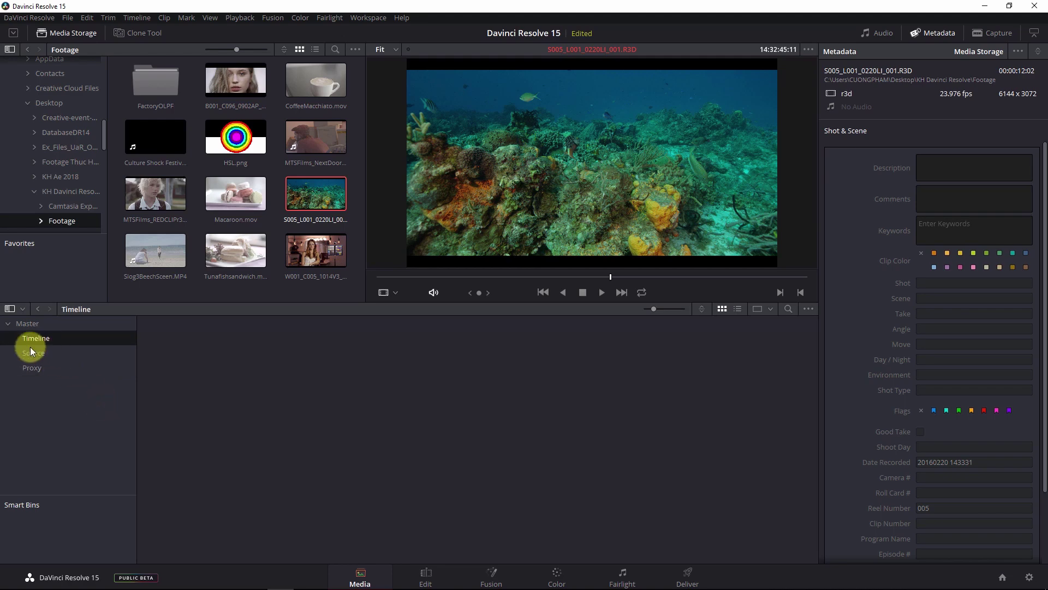
Step: Move the S005 clip from Master into the Source bin
left_click(29, 324)
mouse_move(398, 361)
left_mouse_down()
mouse_move(184, 383)
mouse_move(182, 350)
left_mouse_up()
double_click(168, 335)
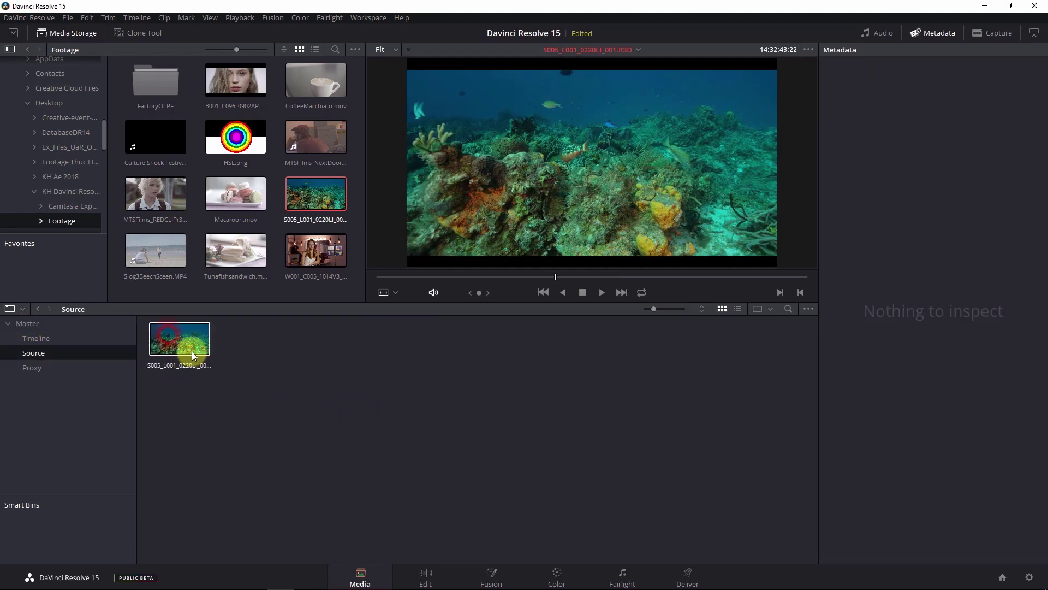
Step: Create Timeline 1 from the S005 clip and file it in the Timeline bin
right_click(179, 337)
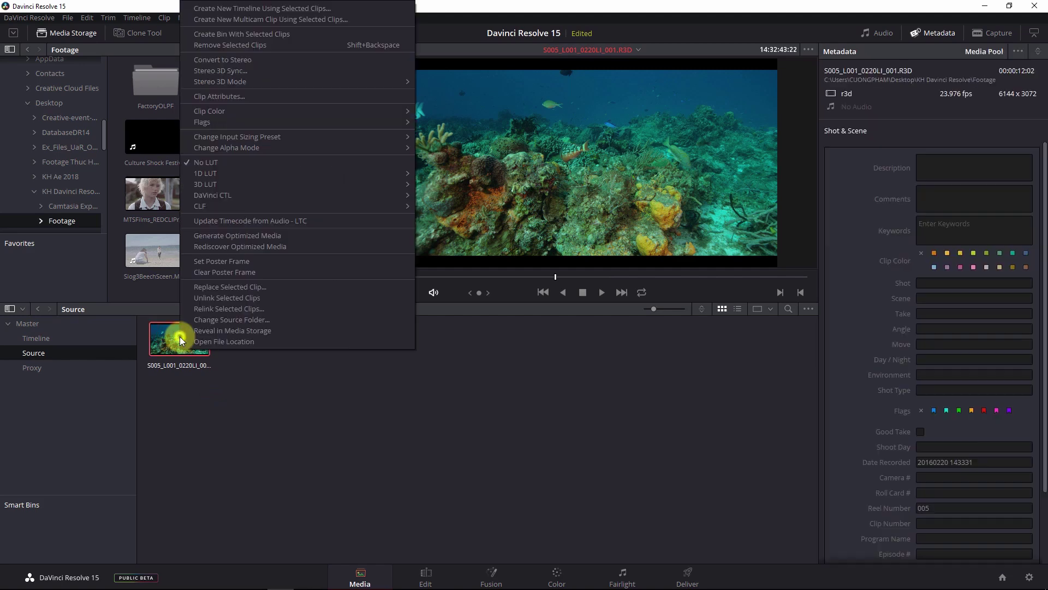
left_click(212, 8)
left_click(603, 364)
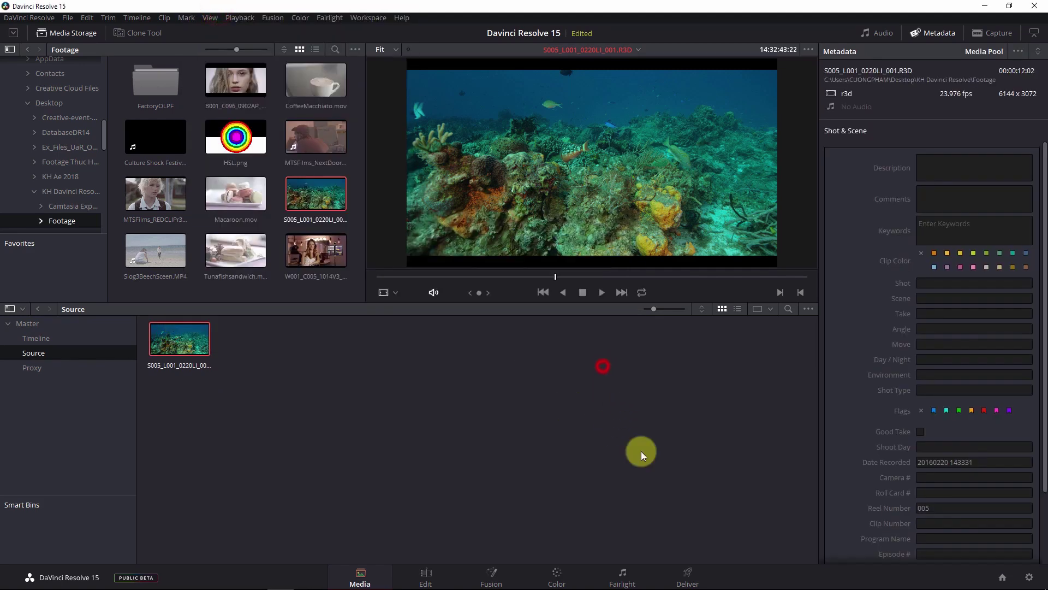
mouse_move(259, 338)
left_mouse_down()
mouse_move(59, 354)
mouse_move(44, 332)
left_mouse_up()
left_click(34, 339)
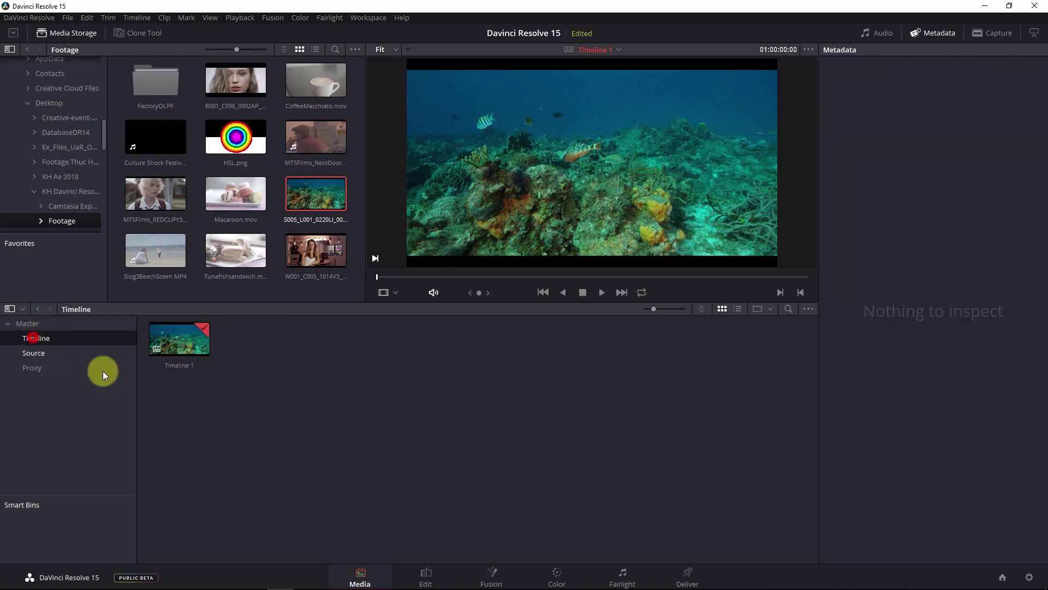
double_click(172, 349)
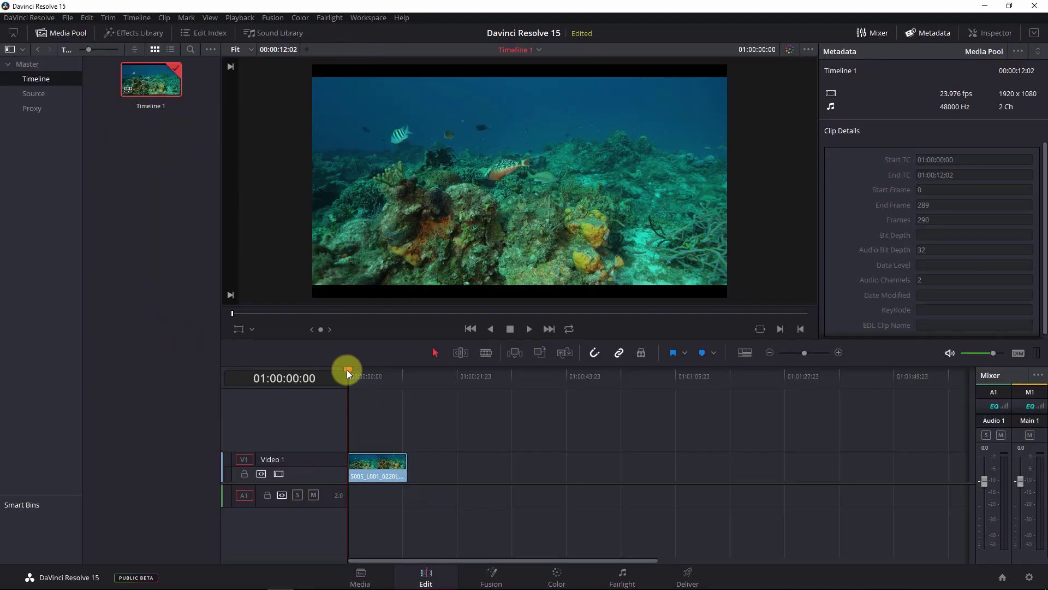
Step: Park the playhead at 01:00:03:15, select the S005 clip on V1, and open the File menu
left_click_drag(346, 369, 366, 372)
left_click(392, 468)
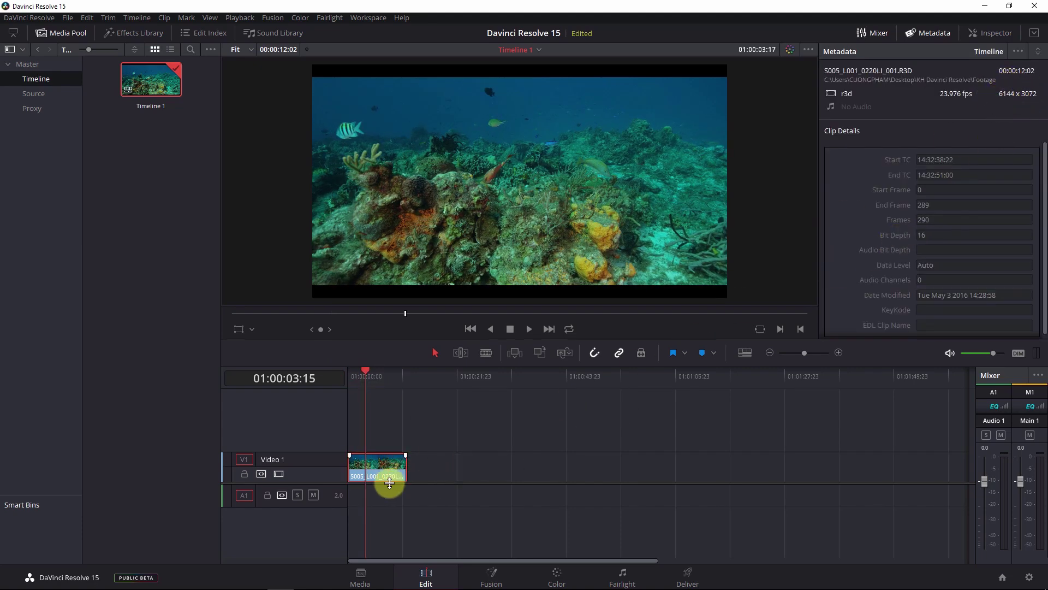
left_click(67, 17)
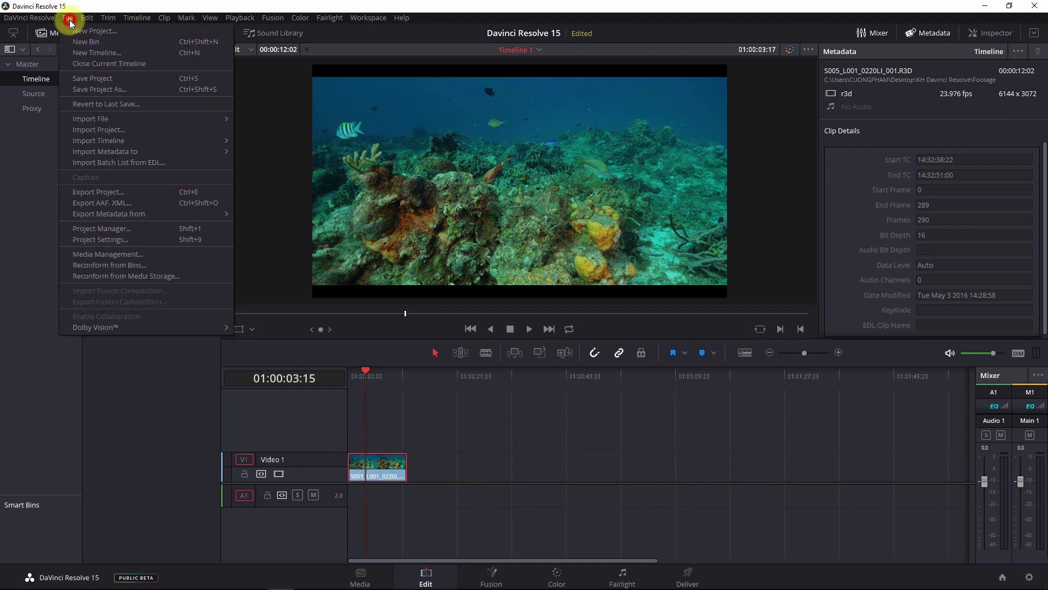
Step: In Media Management, set the transcode format to QuickTime with the H.264 codec
left_click(111, 257)
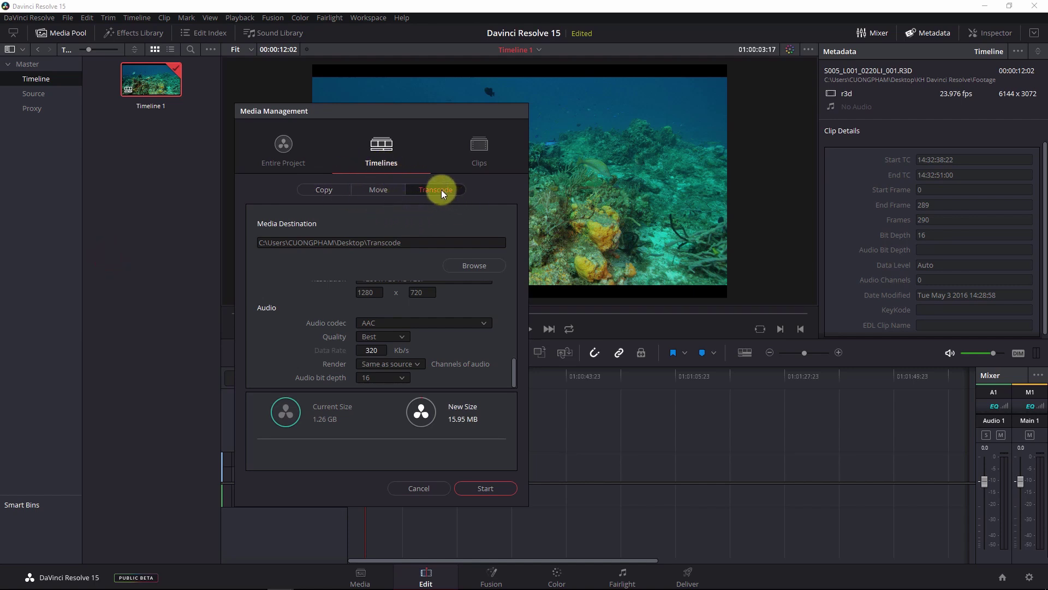
scroll(313, 286, "up", 3)
scroll(313, 287, "up", 3)
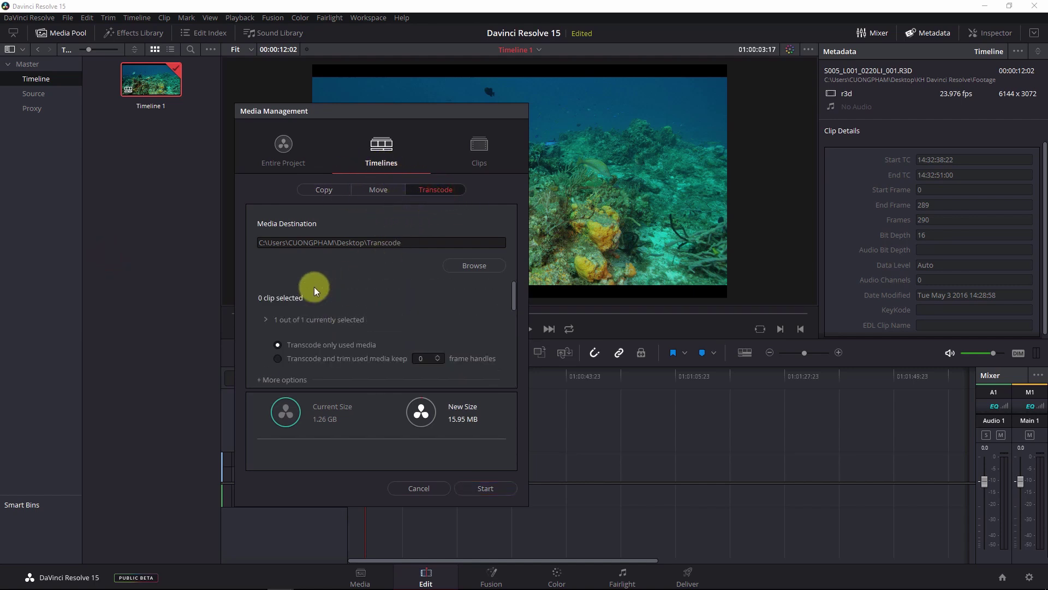
scroll(314, 289, "down", 3)
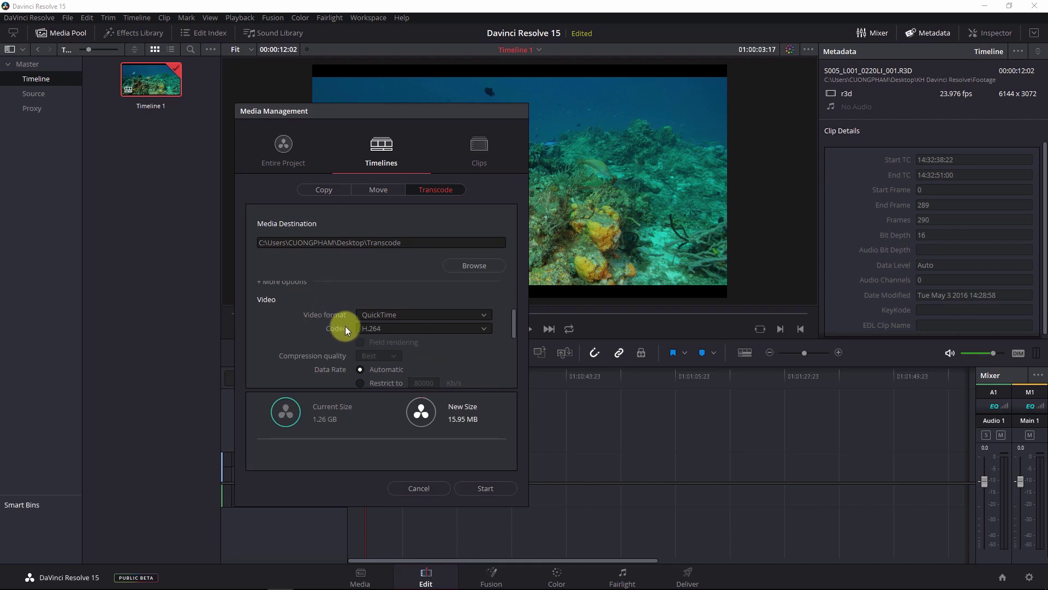
left_click(385, 316)
left_click(372, 416)
left_click(383, 329)
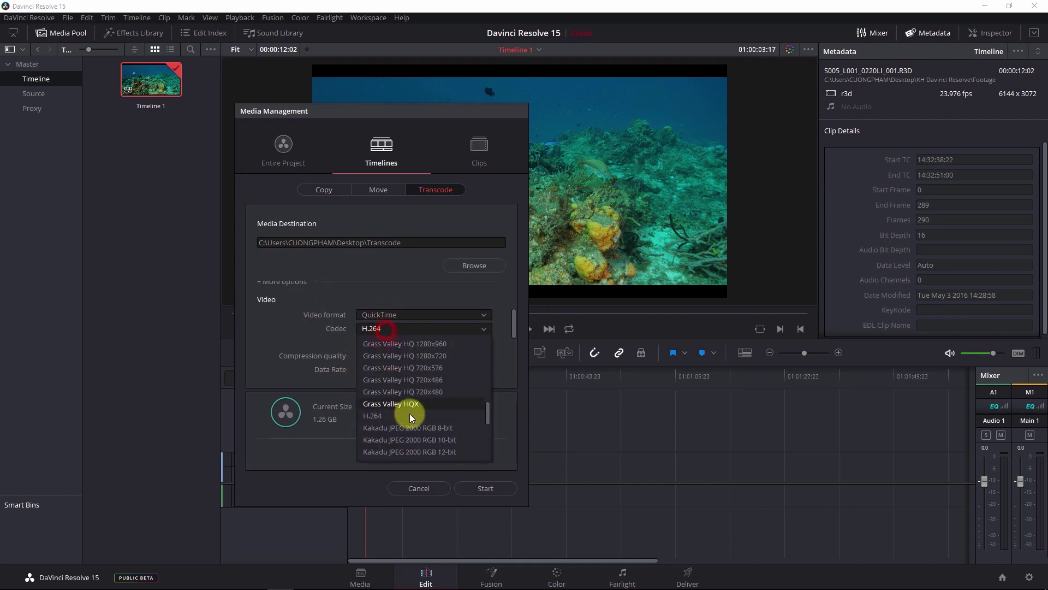
left_click(388, 416)
Step: Set the output resolution to 1280 x 720 HD 720P and keep AAC audio
scroll(332, 320, "down", 5)
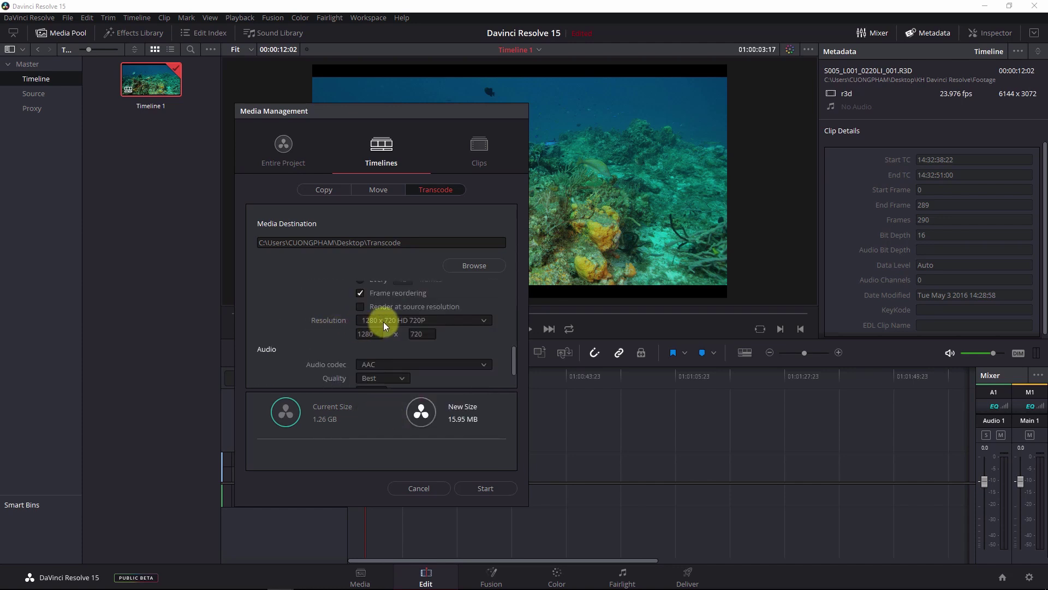
left_click(385, 321)
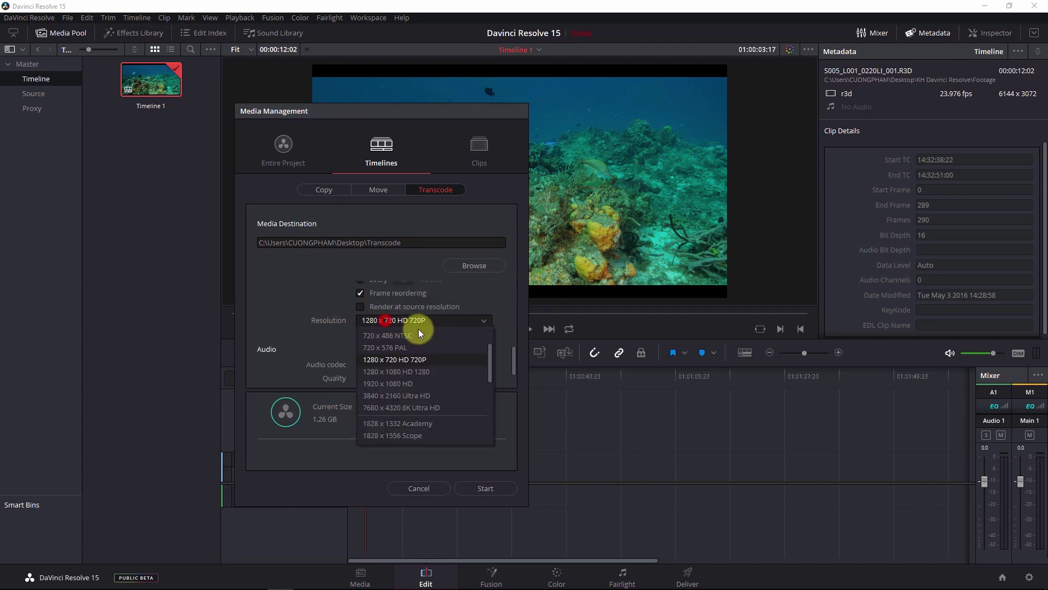
left_click(389, 361)
scroll(344, 337, "down", 2)
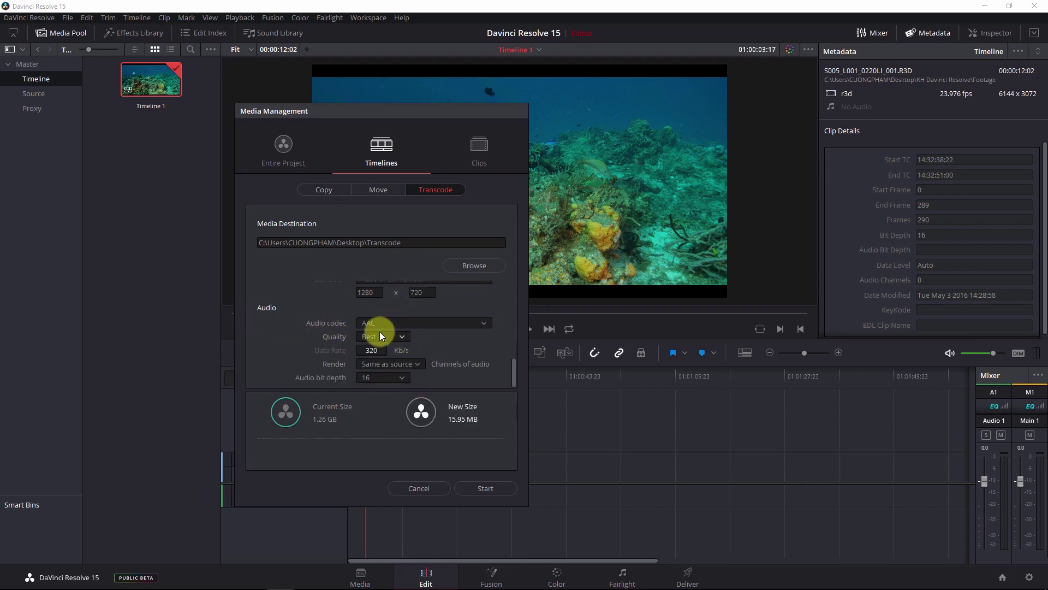
left_click(385, 323)
left_click(323, 323)
scroll(330, 329, "up", 5)
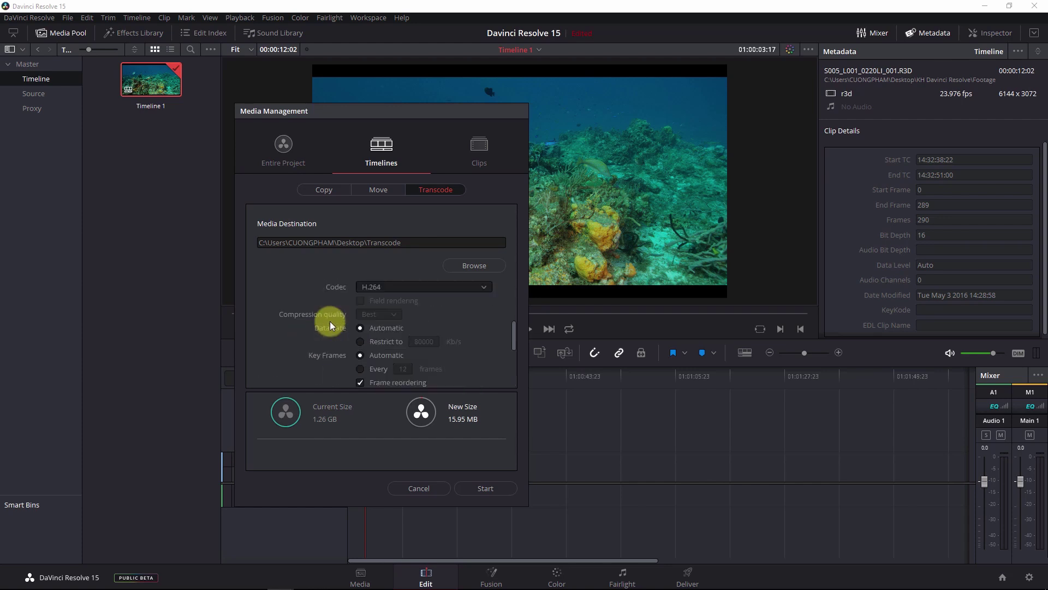
scroll(330, 321, "down", 3)
scroll(329, 321, "down", 4)
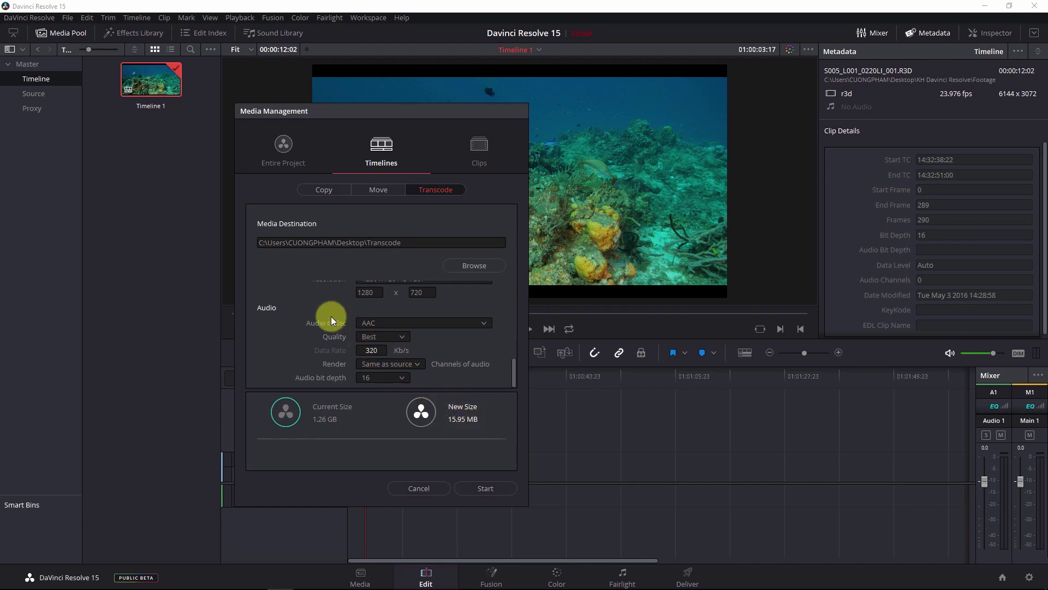
scroll(399, 341, "up", 3)
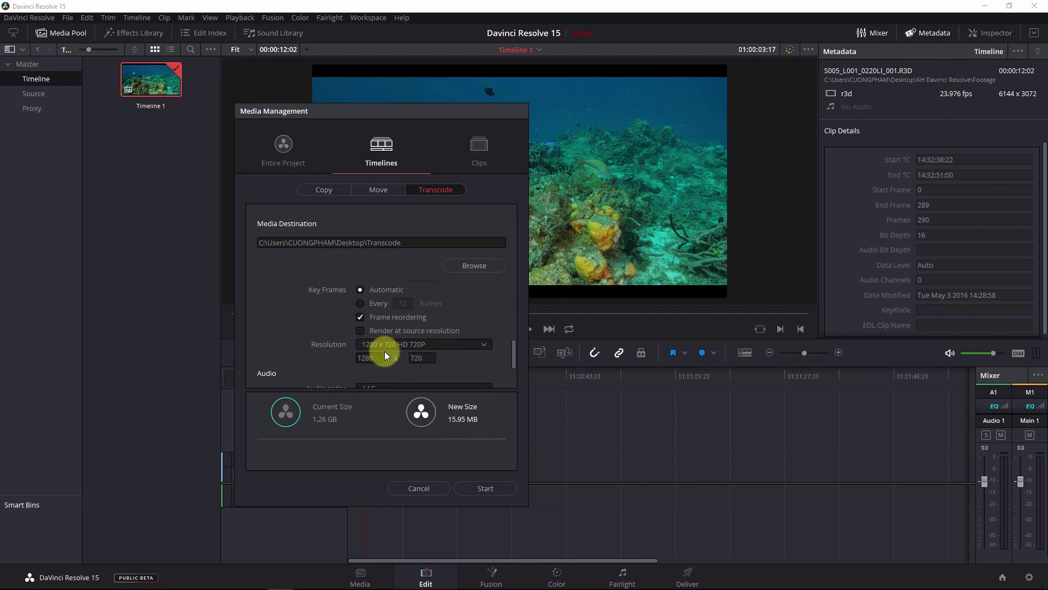
Step: Set the destination to the Desktop Transcode folder and start the transcode
left_click(478, 267)
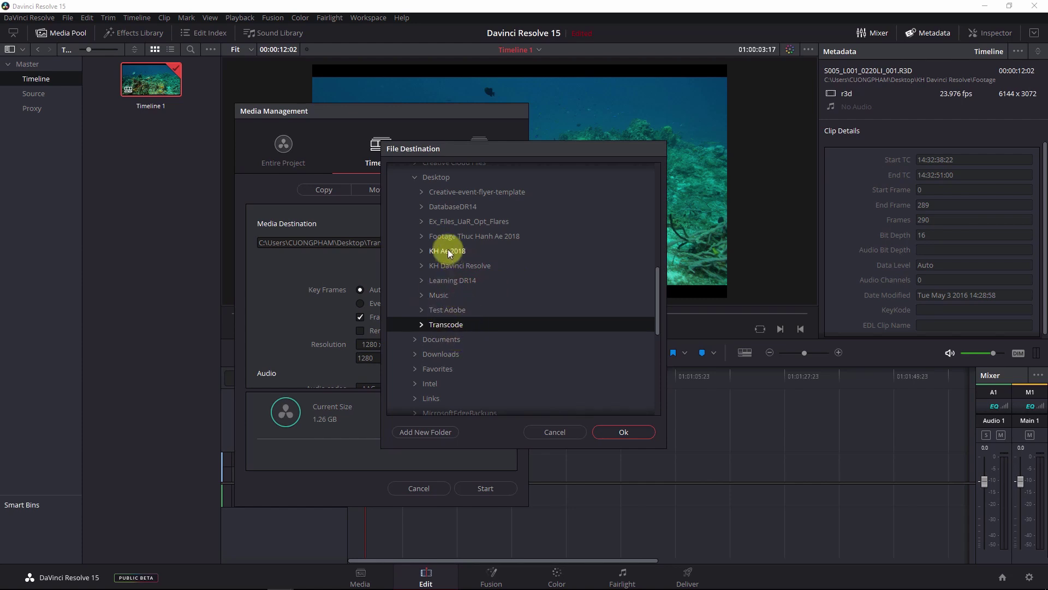
scroll(445, 252, "up", 2)
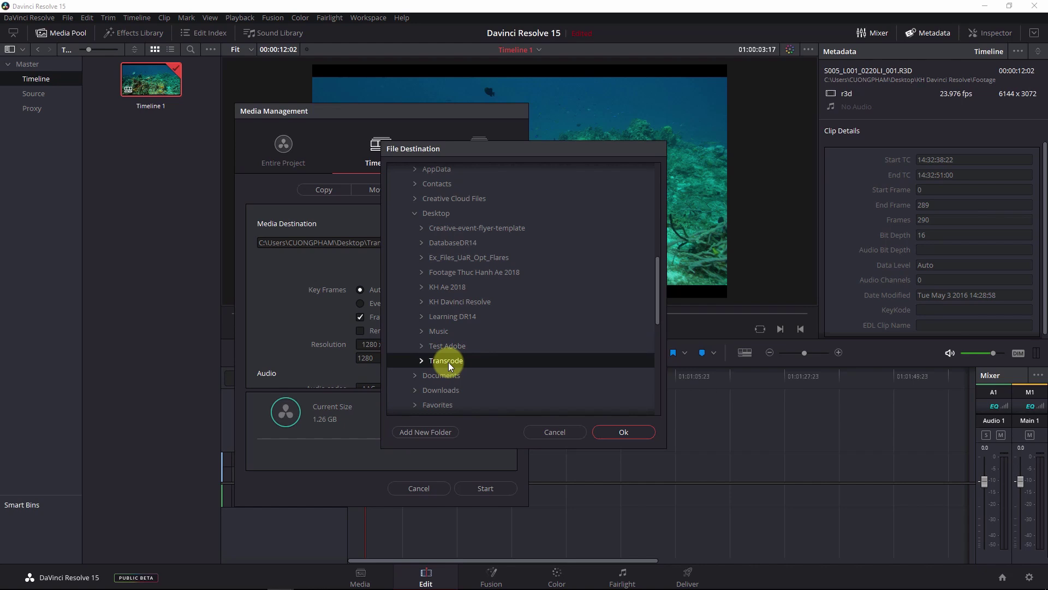
left_click(631, 432)
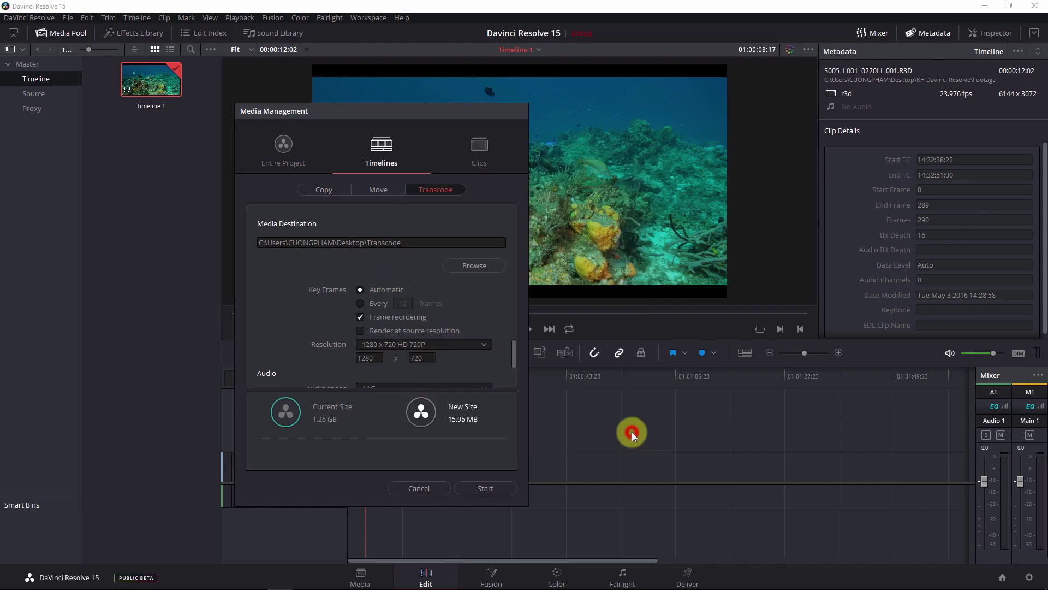
left_click(480, 493)
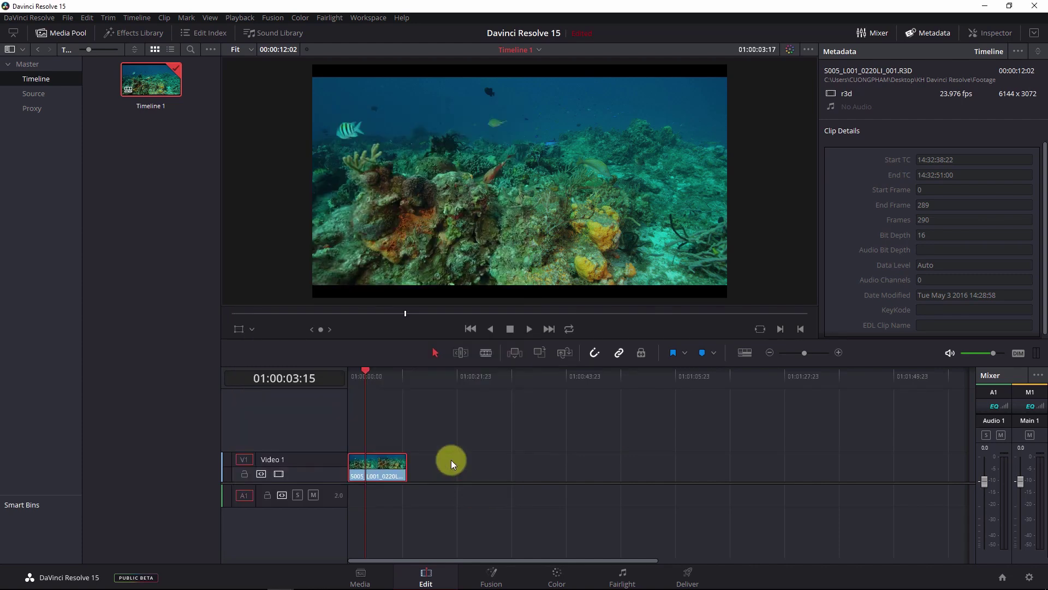
Step: Play the transcoded S005_L001_0220LI_001.mov from the Transcode folder in VLC
left_click(985, 6)
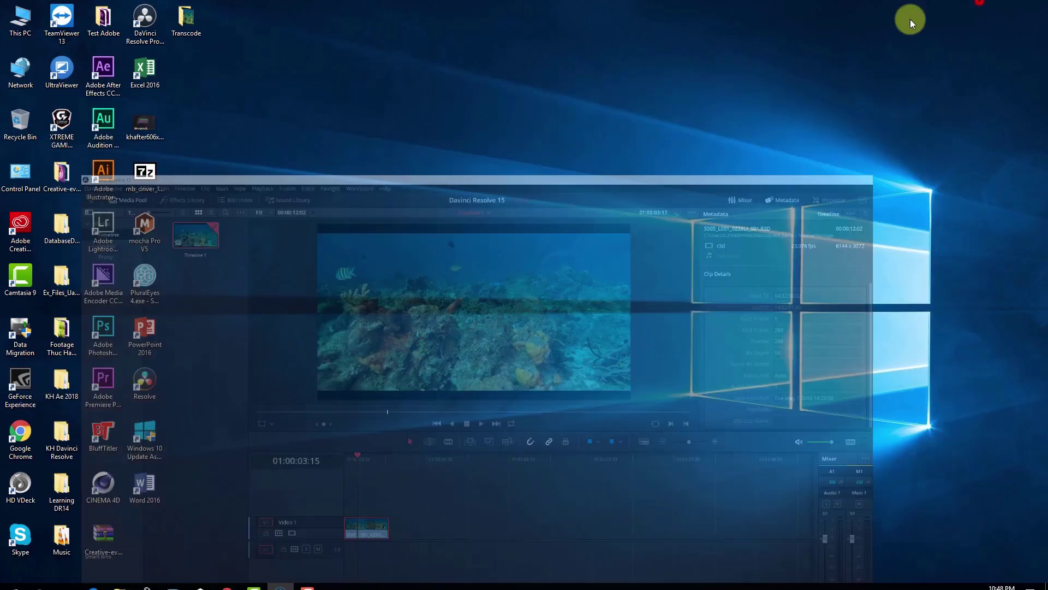
double_click(186, 19)
left_click(468, 160)
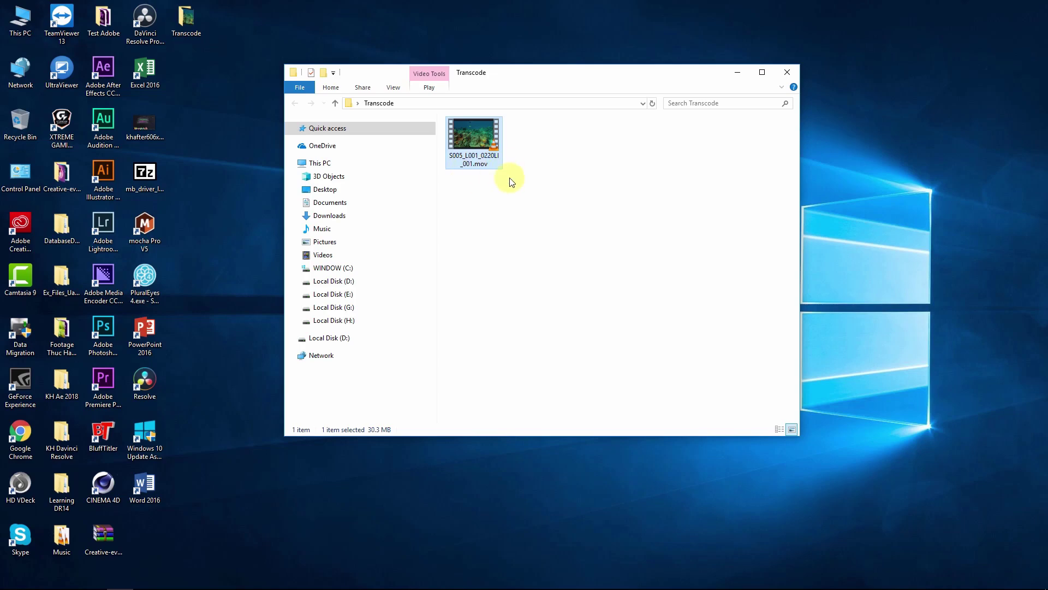
double_click(489, 166)
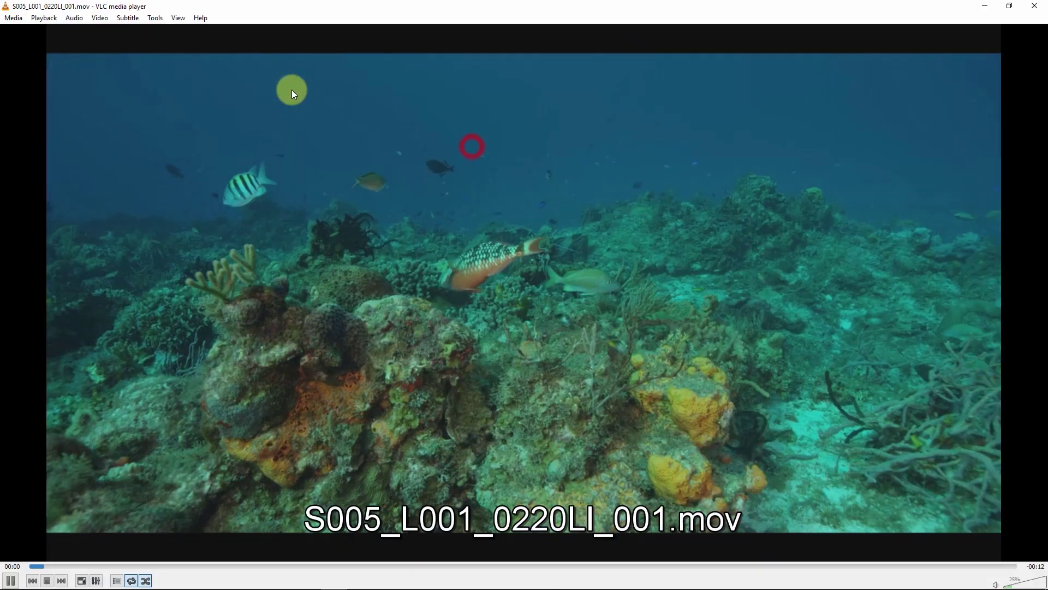
Step: Verify the codec information shows H264 at 1280x720, then close the info window and VLC
left_click(155, 18)
left_click(194, 69)
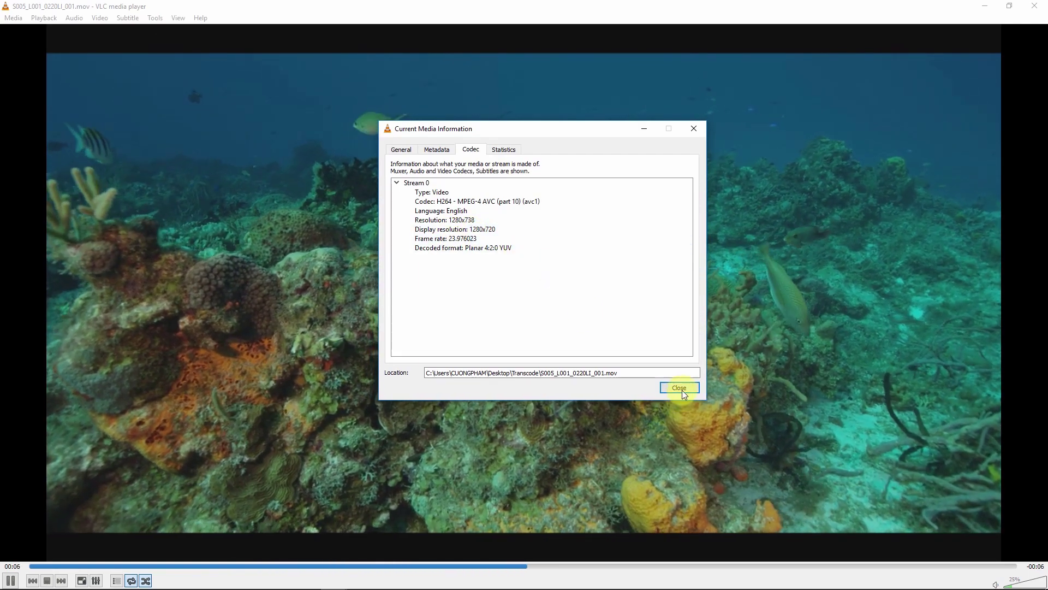
left_click(681, 388)
left_click(1035, 6)
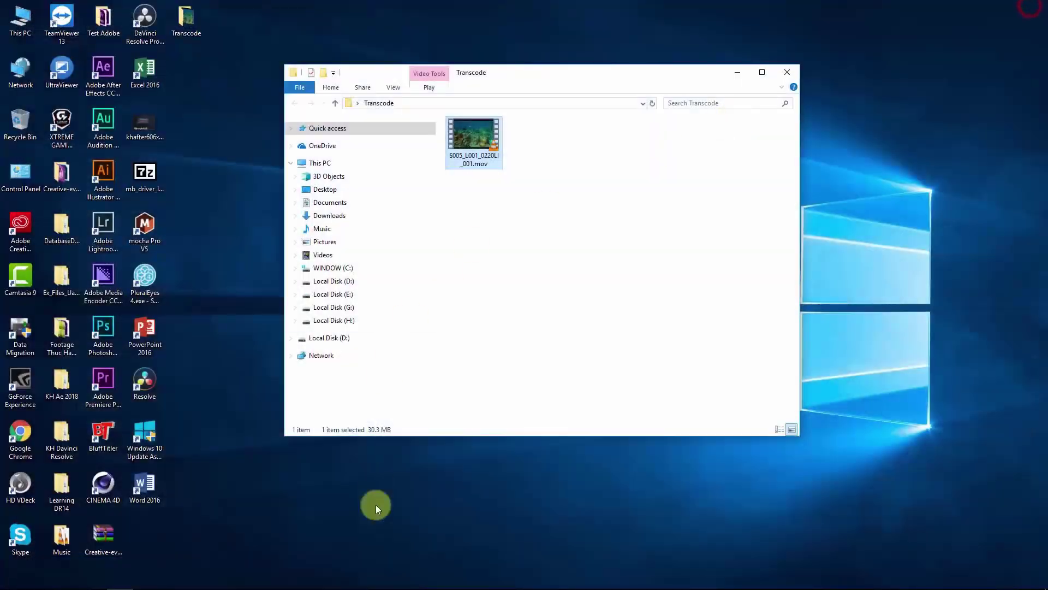
Step: Restore Resolve, select the Proxy bin and switch to the Media page
left_click(282, 578)
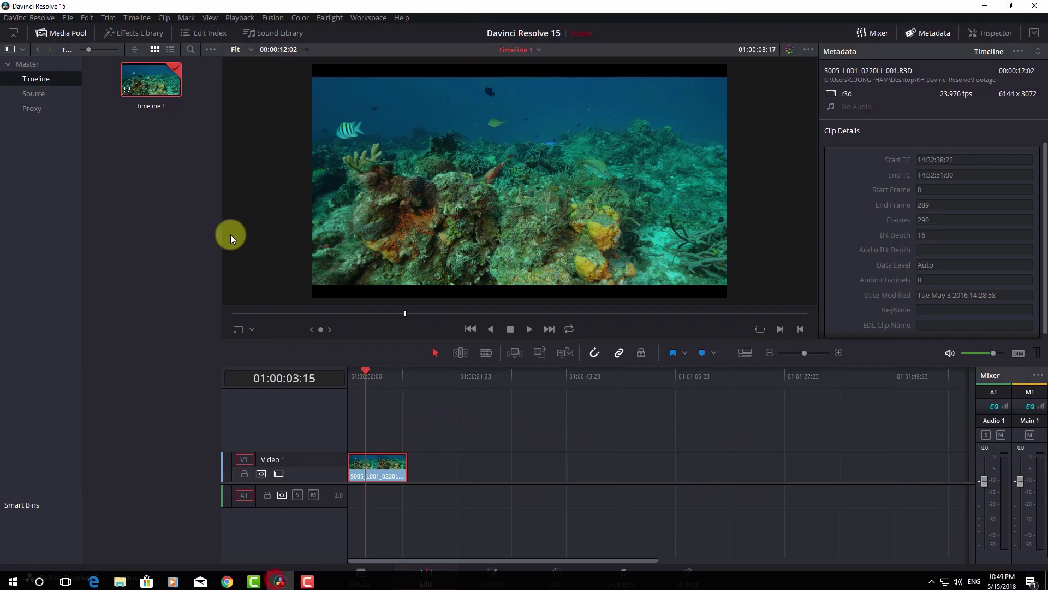
left_click(60, 110)
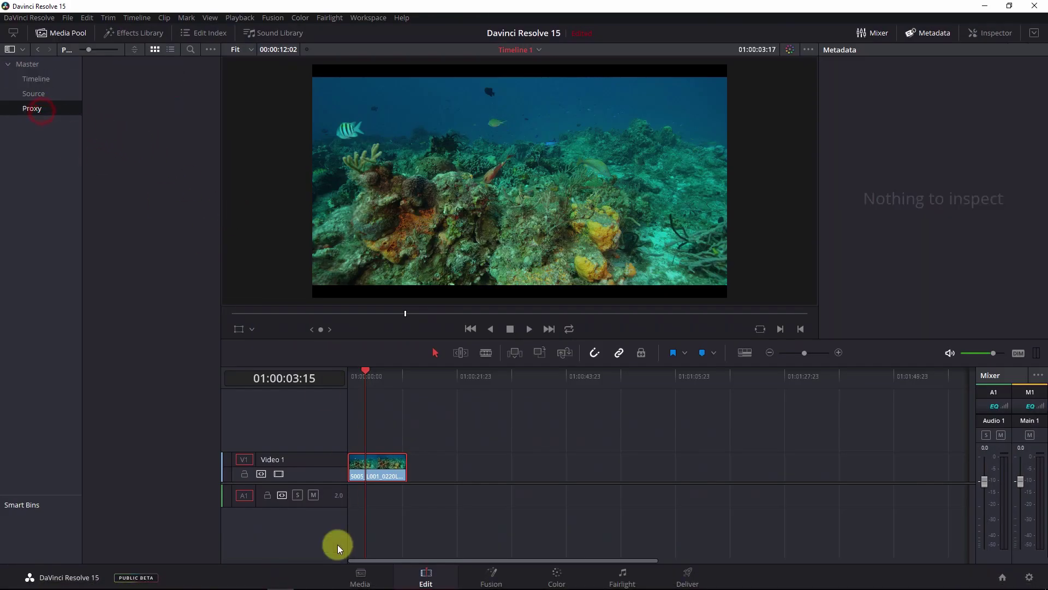
left_click(362, 578)
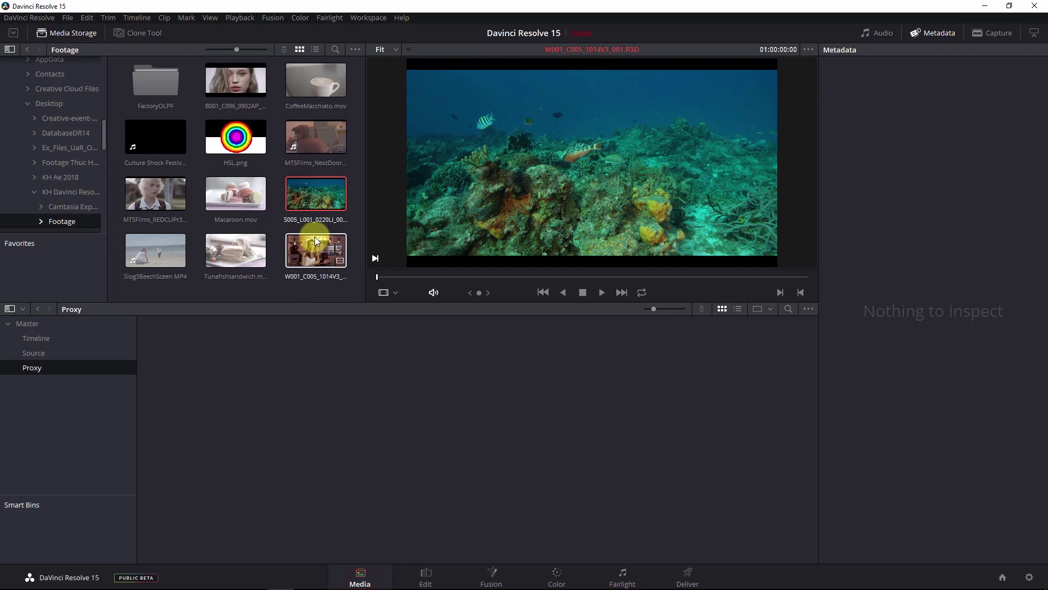
scroll(57, 201, "down", 2)
scroll(58, 201, "down", 1)
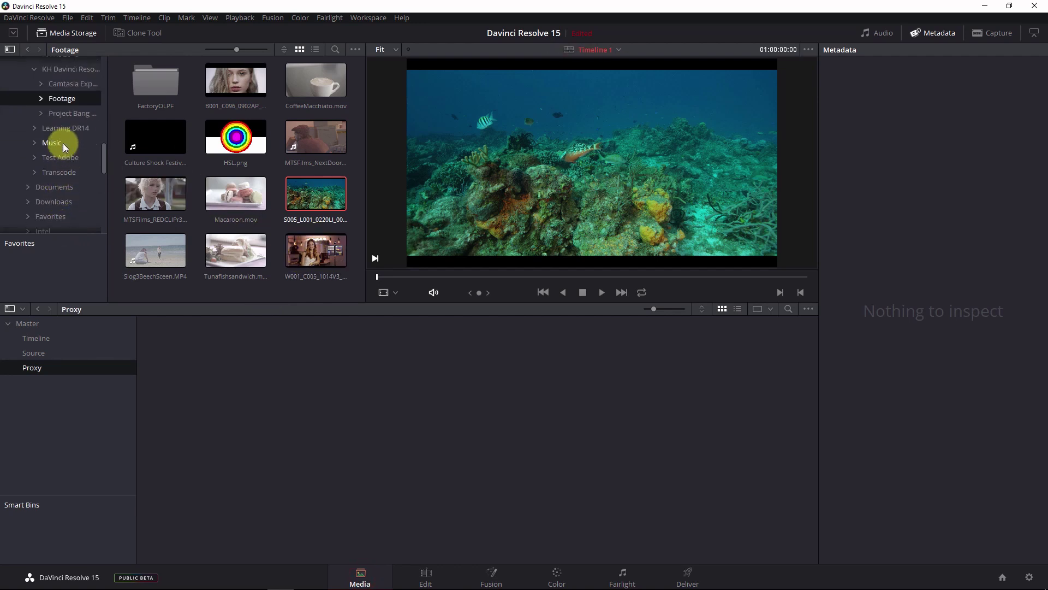
scroll(64, 174, "down", 1)
scroll(64, 183, "down", 1)
scroll(64, 188, "down", 1)
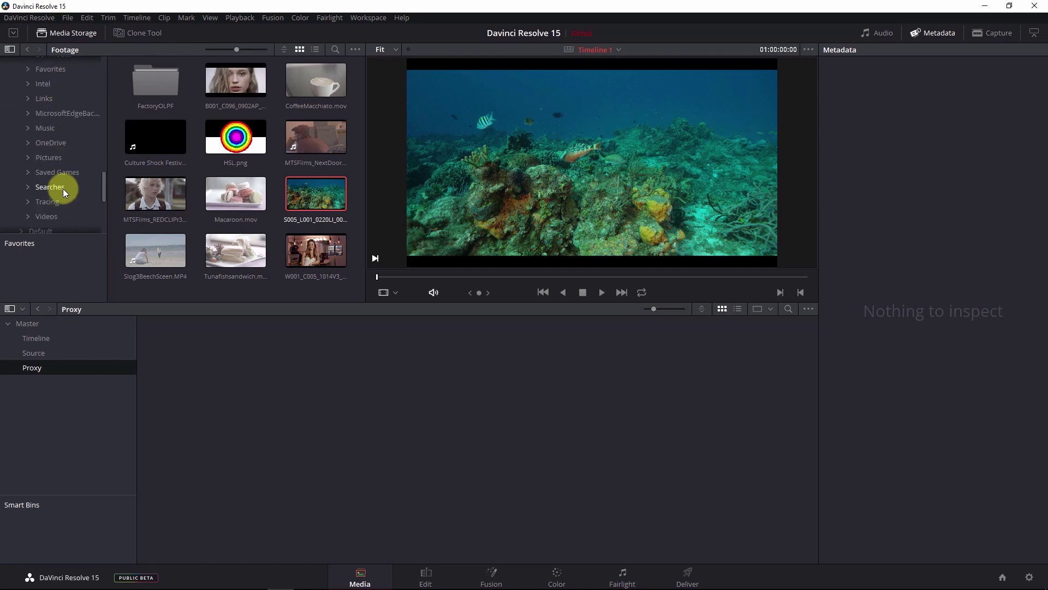
scroll(69, 211, "down", 1)
scroll(69, 214, "up", 4)
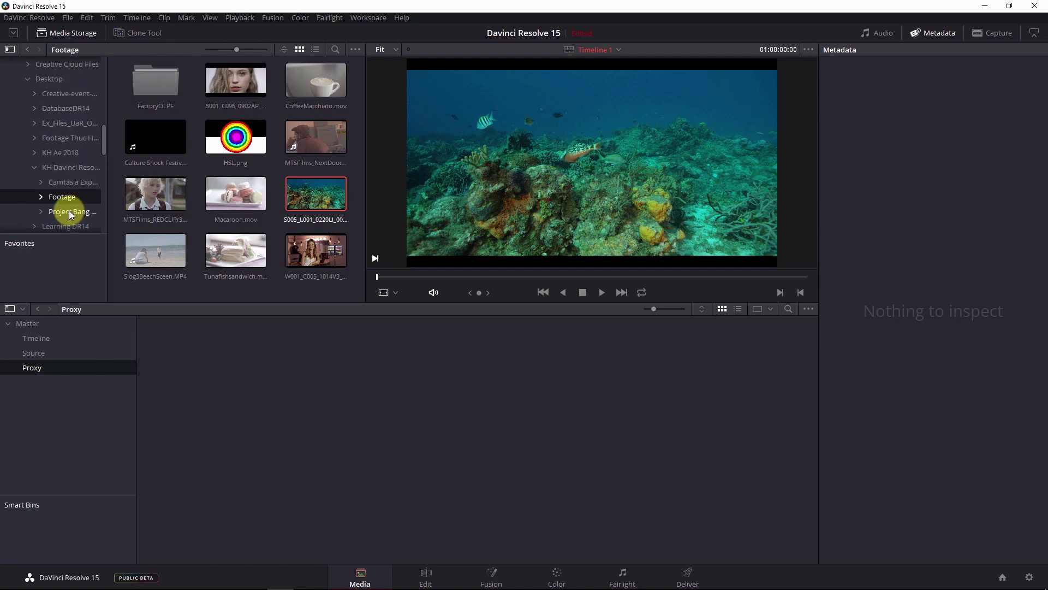
scroll(68, 214, "up", 1)
scroll(67, 185, "up", 2)
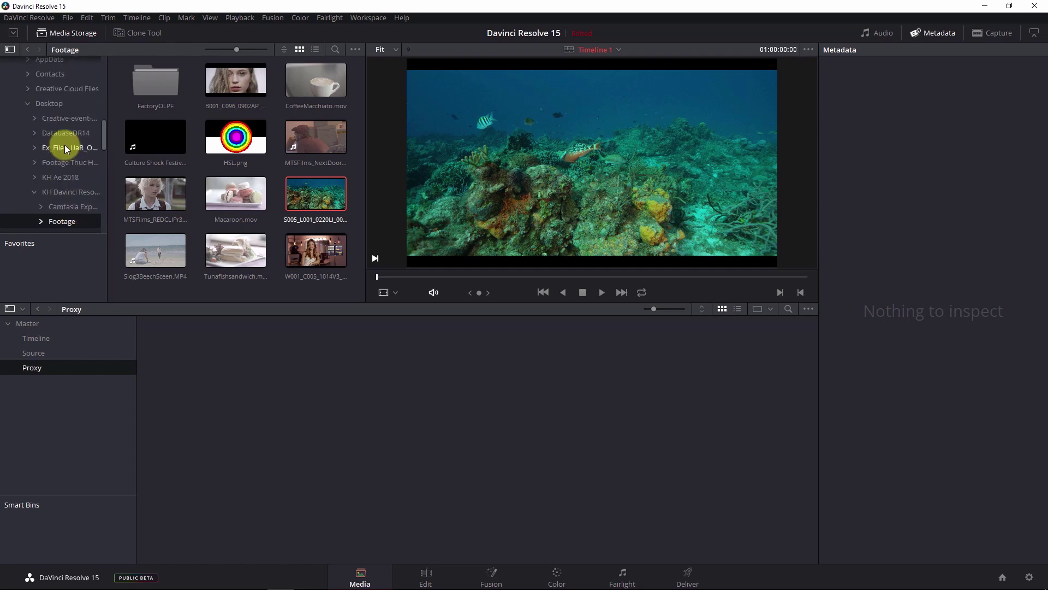
Step: Drag S005_L001_0220LI_001.mov from Desktop > Transcode into the Proxy bin
left_click(49, 103)
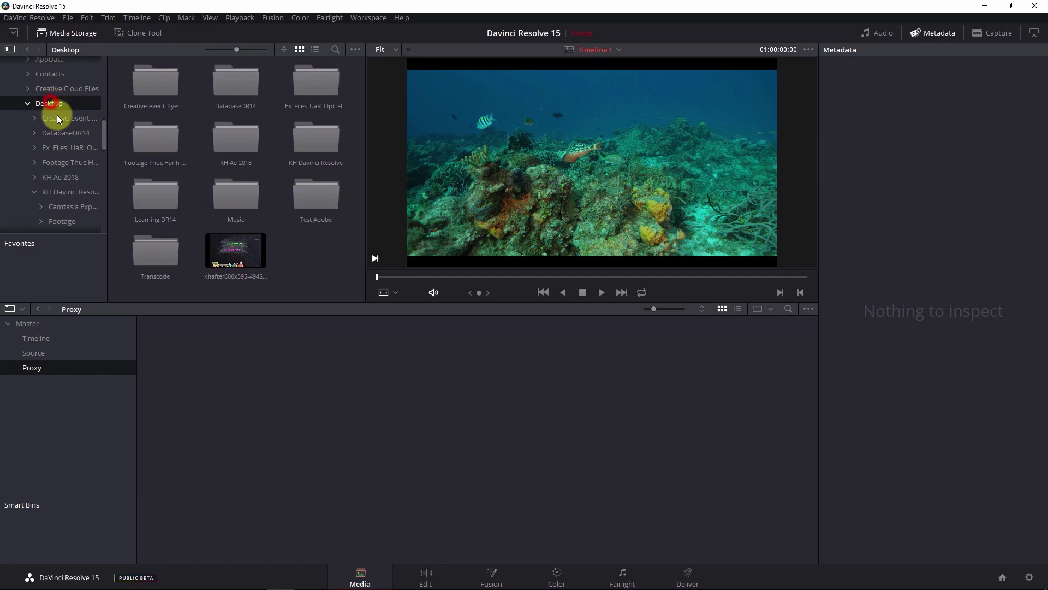
double_click(158, 254)
left_click(136, 90)
left_click_drag(136, 89, 68, 375)
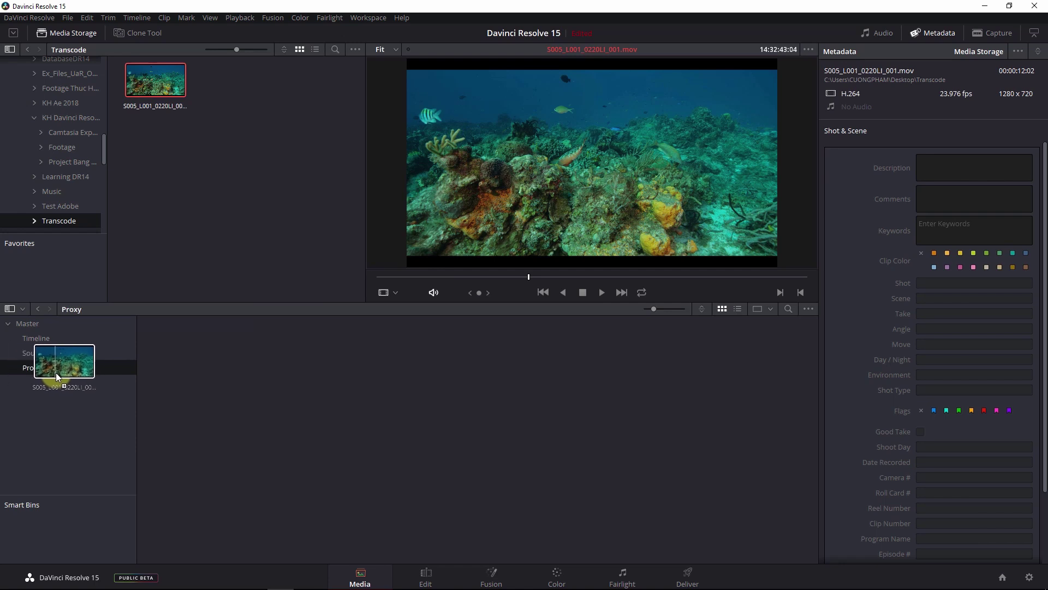
left_click_drag(68, 375, 202, 385)
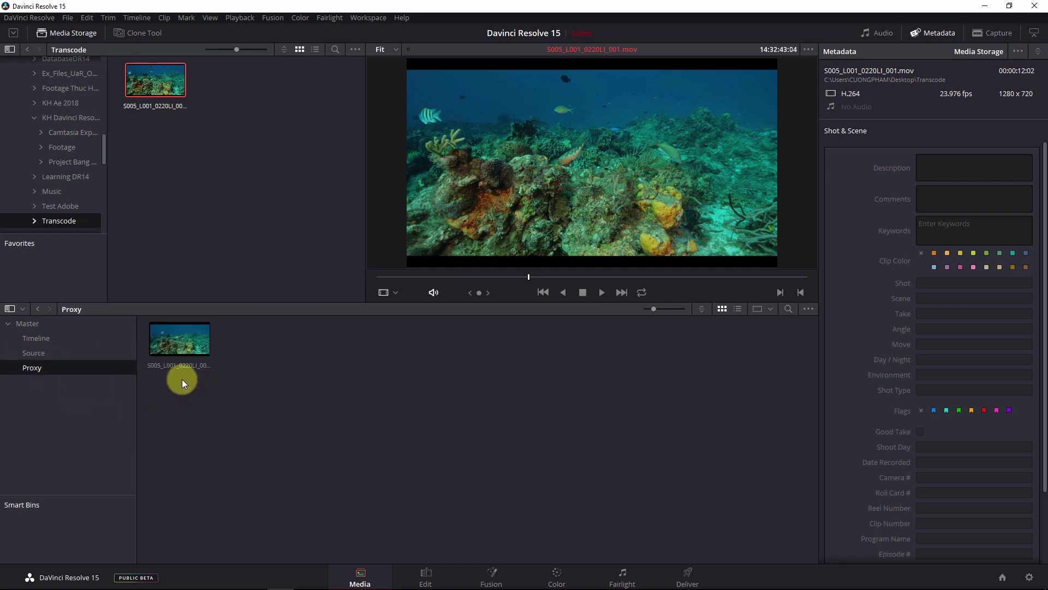
Step: Check the Source and Timeline bins, then return to the Proxy bin with the new clip
left_click(32, 355)
left_click(43, 340)
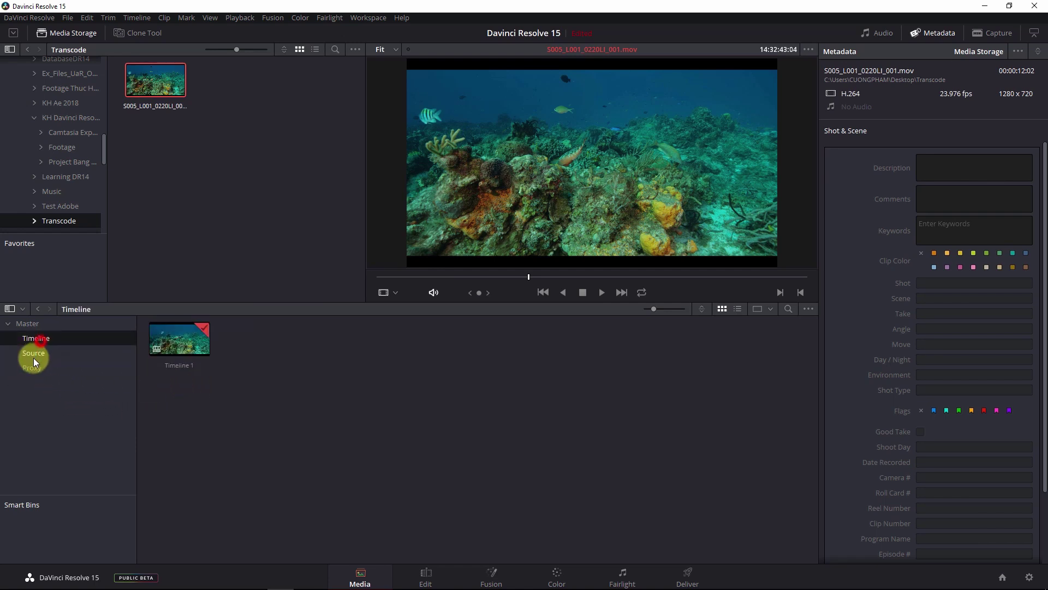
left_click(32, 354)
left_click(35, 369)
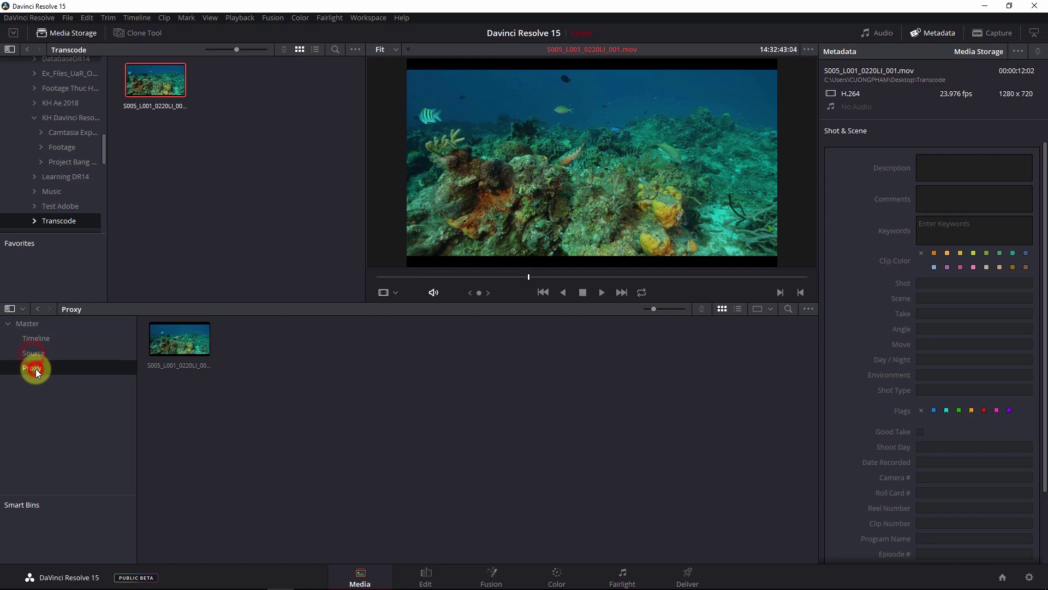
Step: On the Edit page, enable Conform Lock on the underwater clip in the timeline
left_click(425, 577)
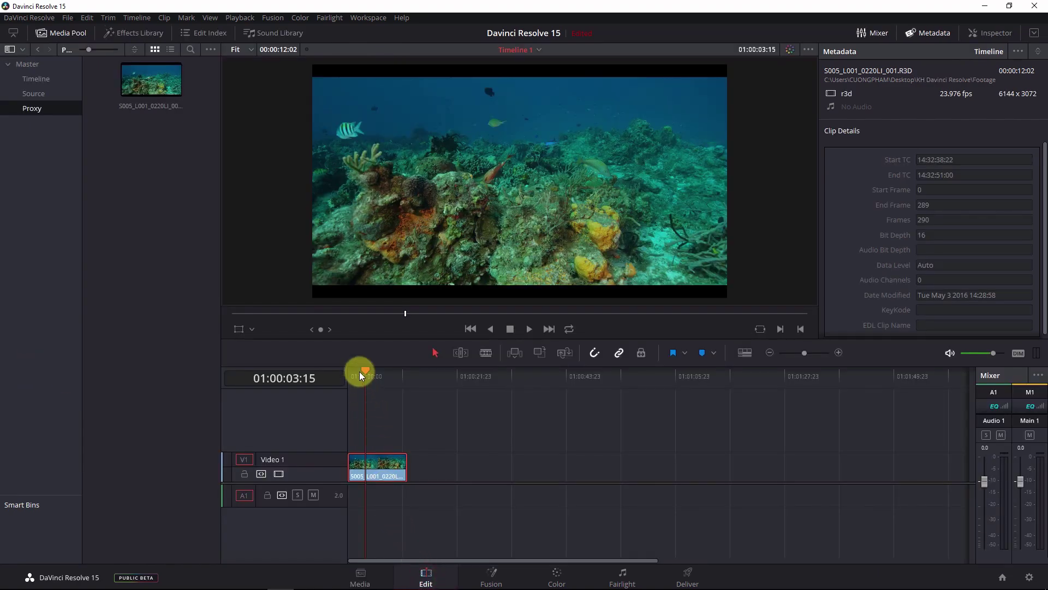
left_click_drag(360, 371, 354, 371)
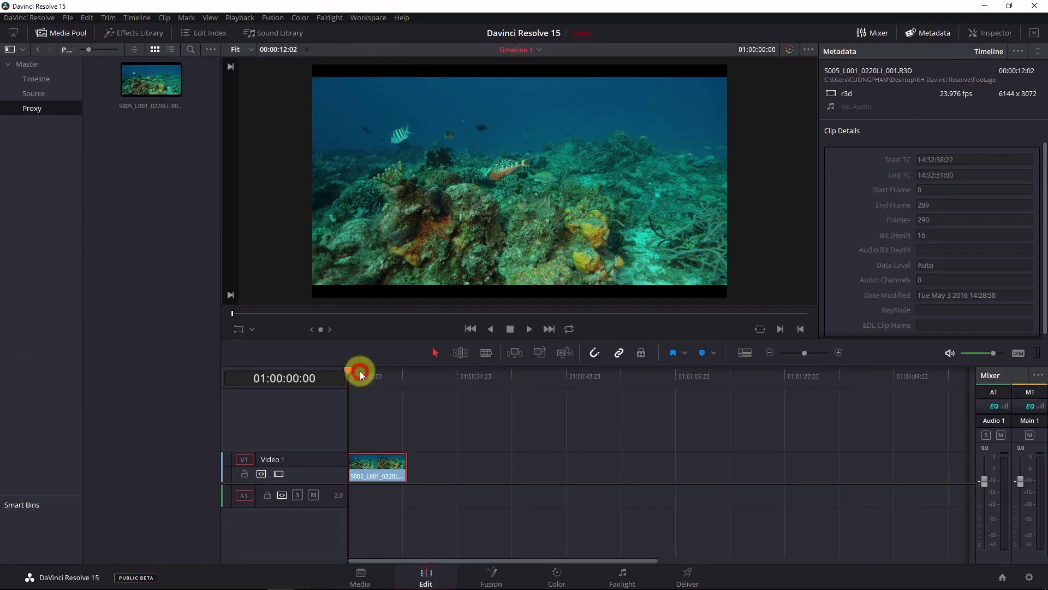
right_click(363, 463)
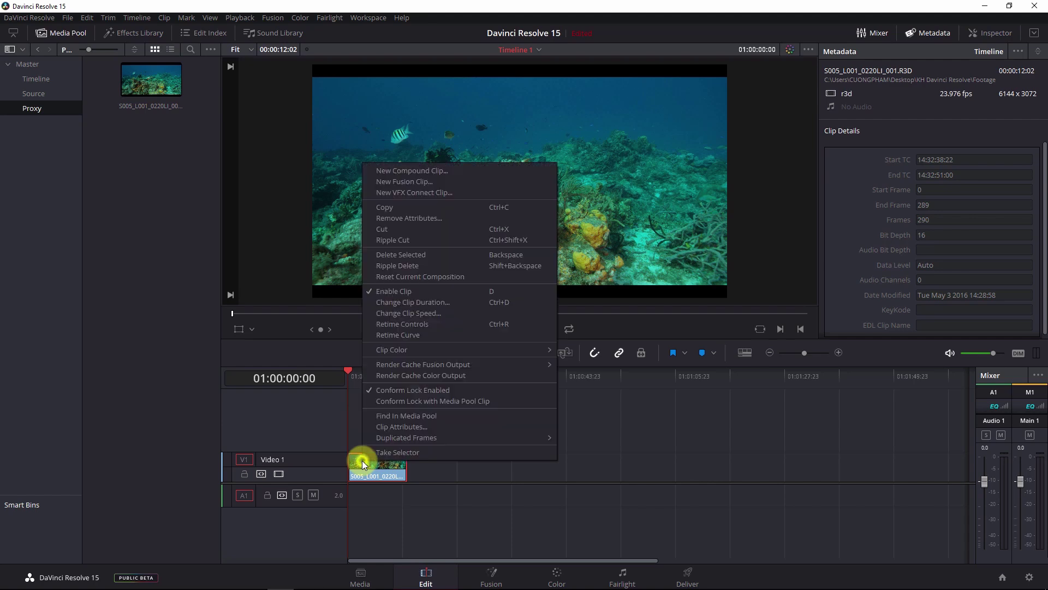
left_click(382, 393)
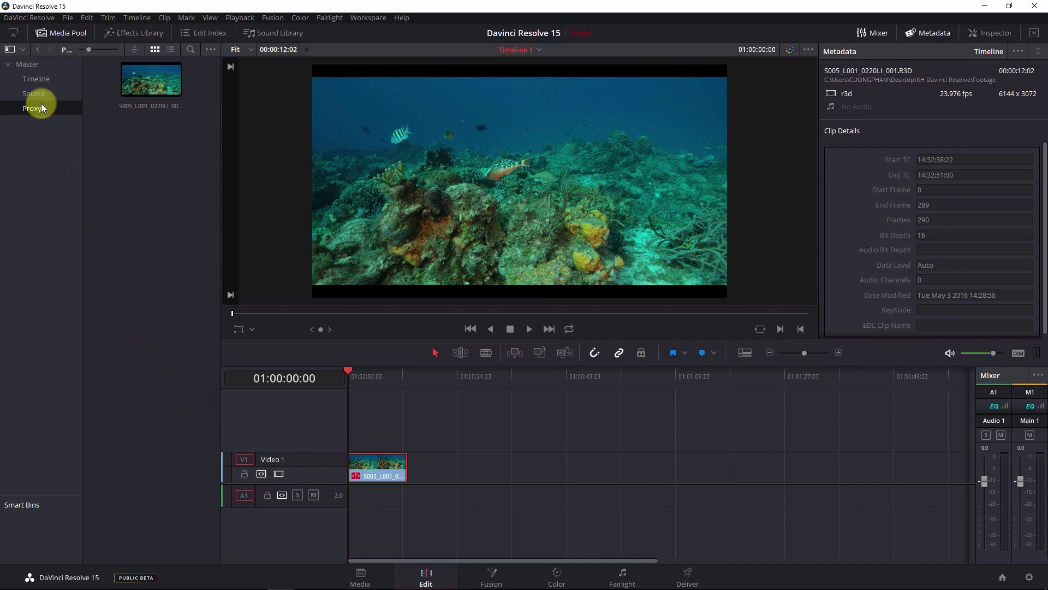
Step: Select the Timeline bin so Timeline 1 shows in the media pool
left_click(37, 80)
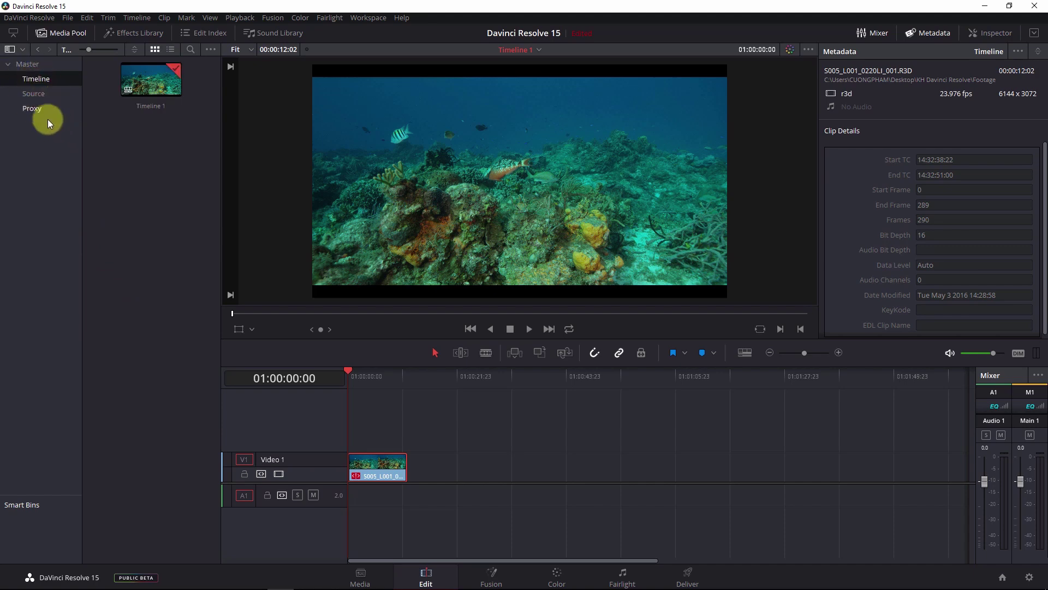
left_click(10, 49)
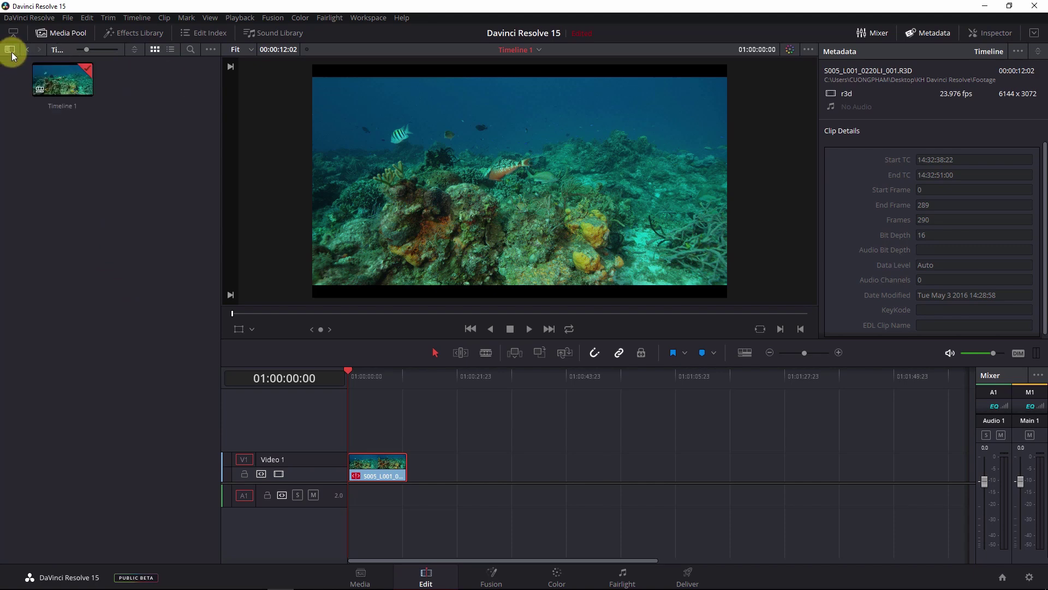
left_click(11, 50)
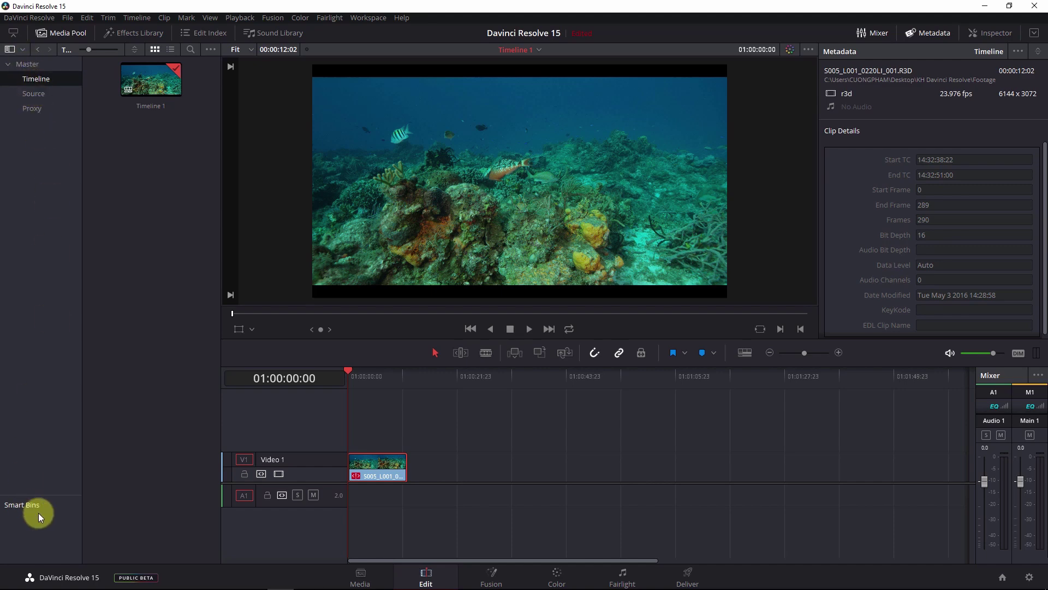
Step: Reconform Timeline 1 from bins with Master cleared and only Proxy ticked, then deselect the clip
right_click(145, 83)
mouse_move(162, 87)
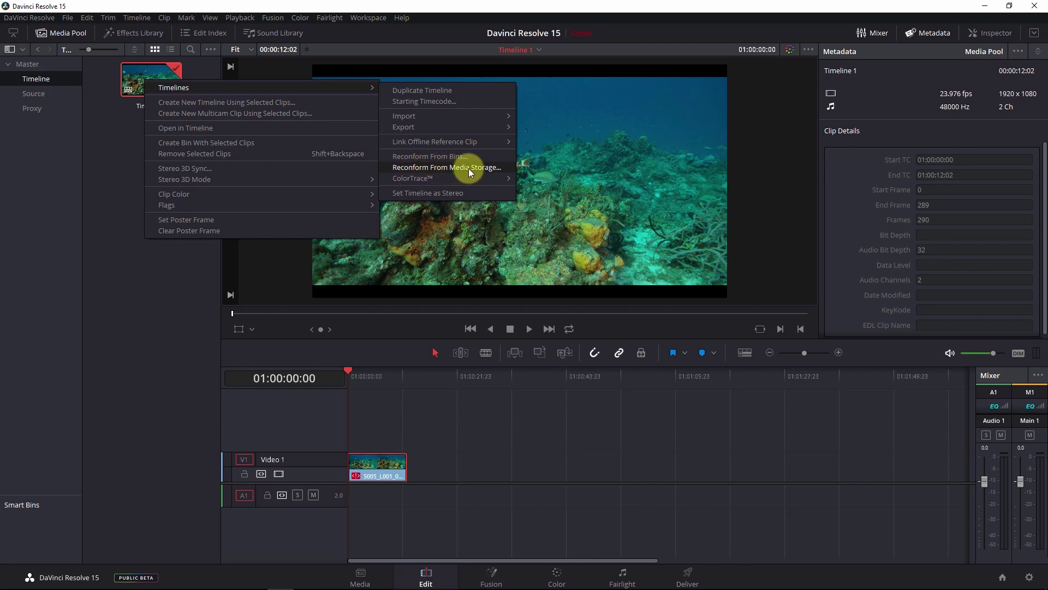
left_click(438, 159)
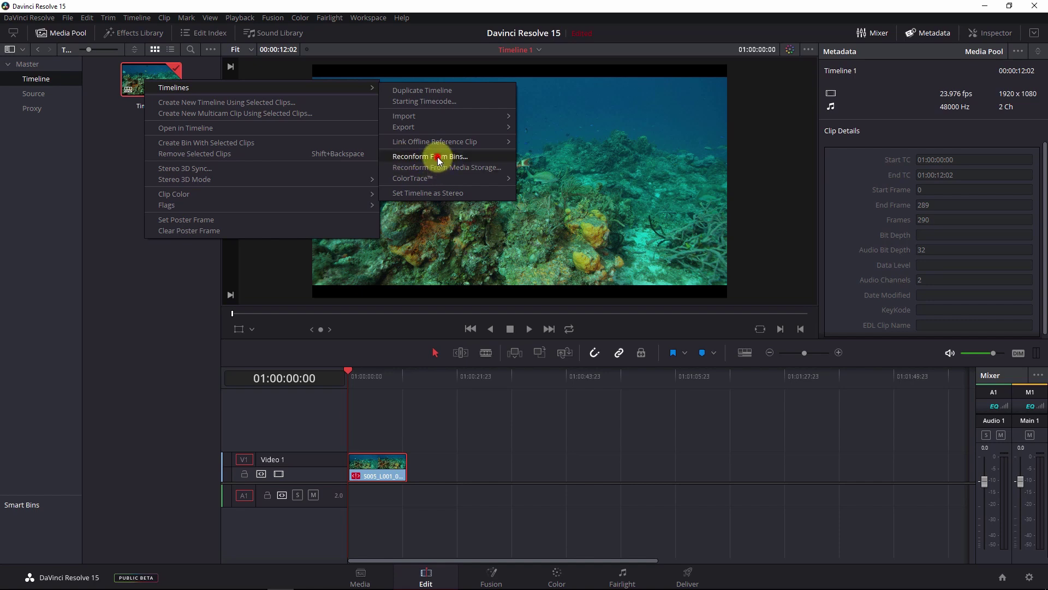
left_click(250, 205)
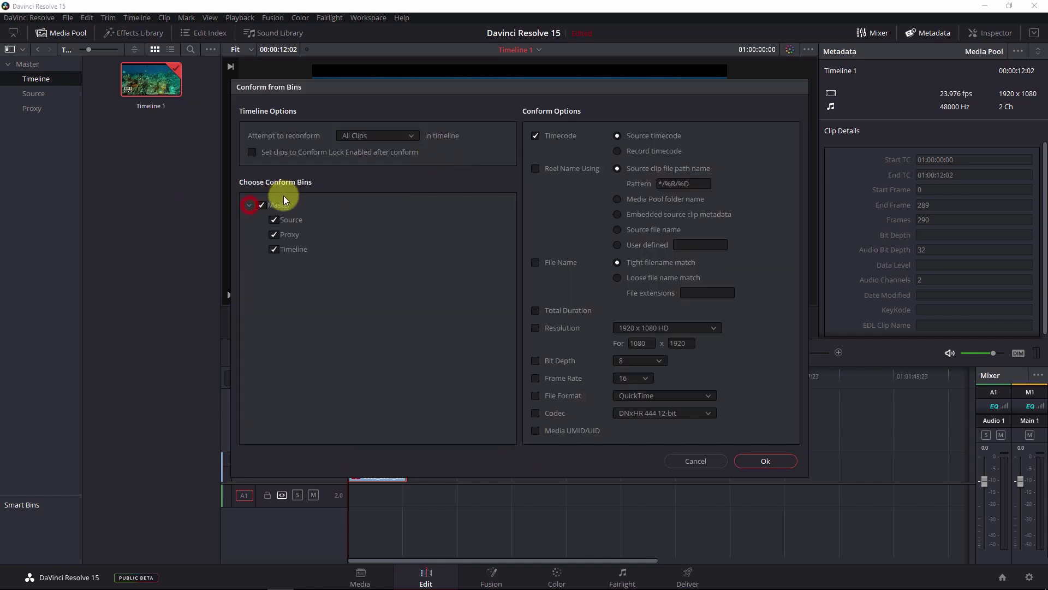
left_click(261, 204)
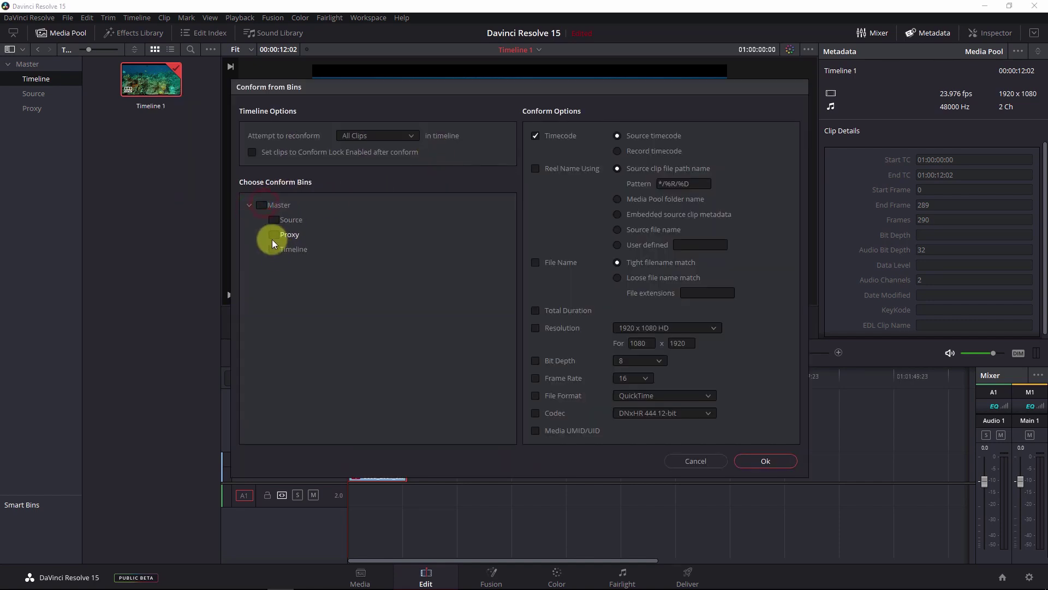
left_click(294, 238)
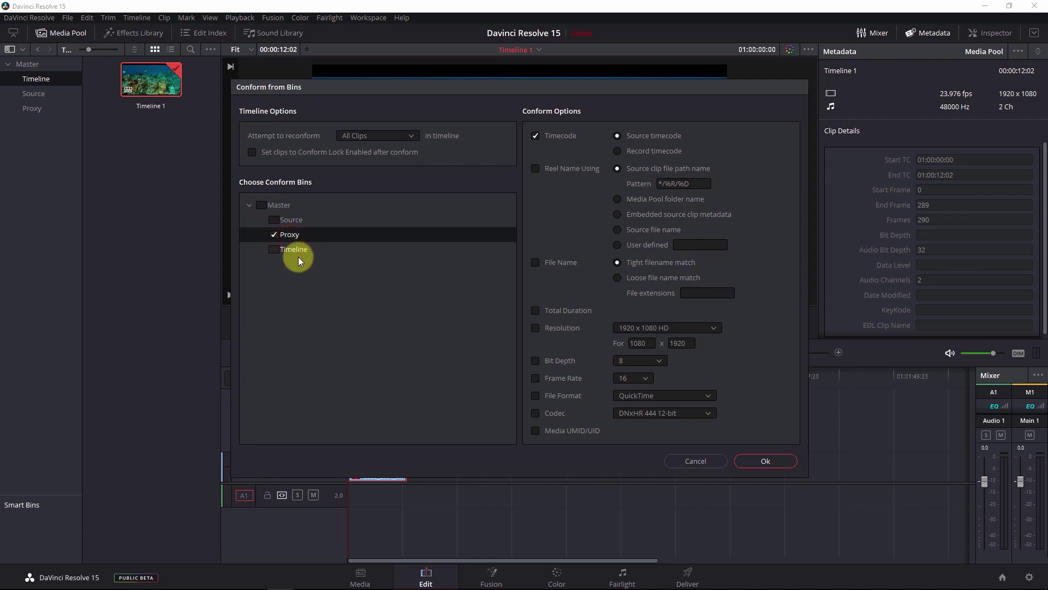
left_click(758, 463)
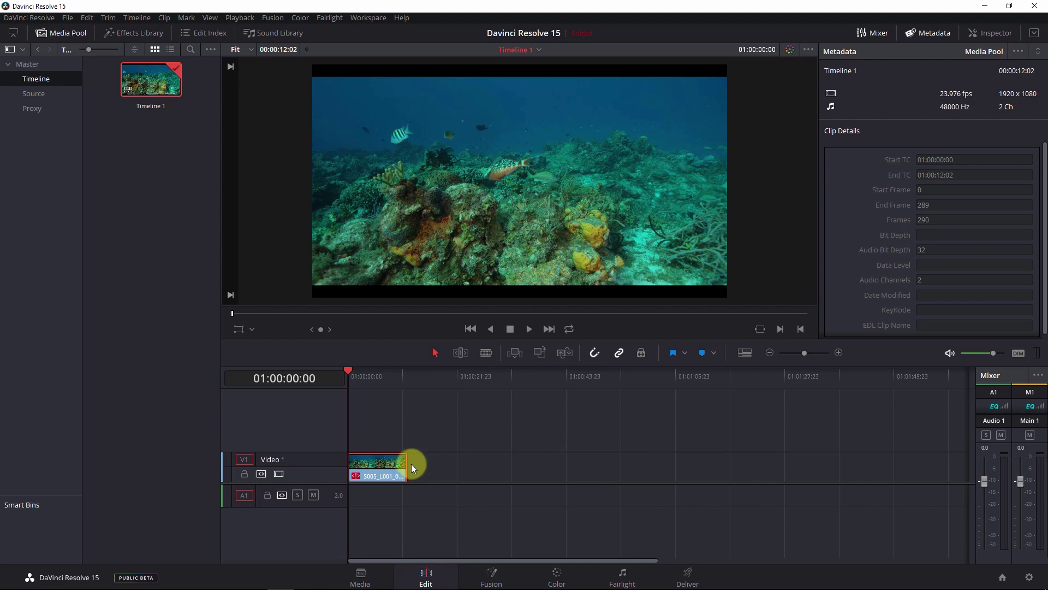
left_click(454, 463)
Step: Park the playhead at 01:00:03:15, select the reef clip on V1, and go to the Color page
left_click_drag(353, 386, 366, 380)
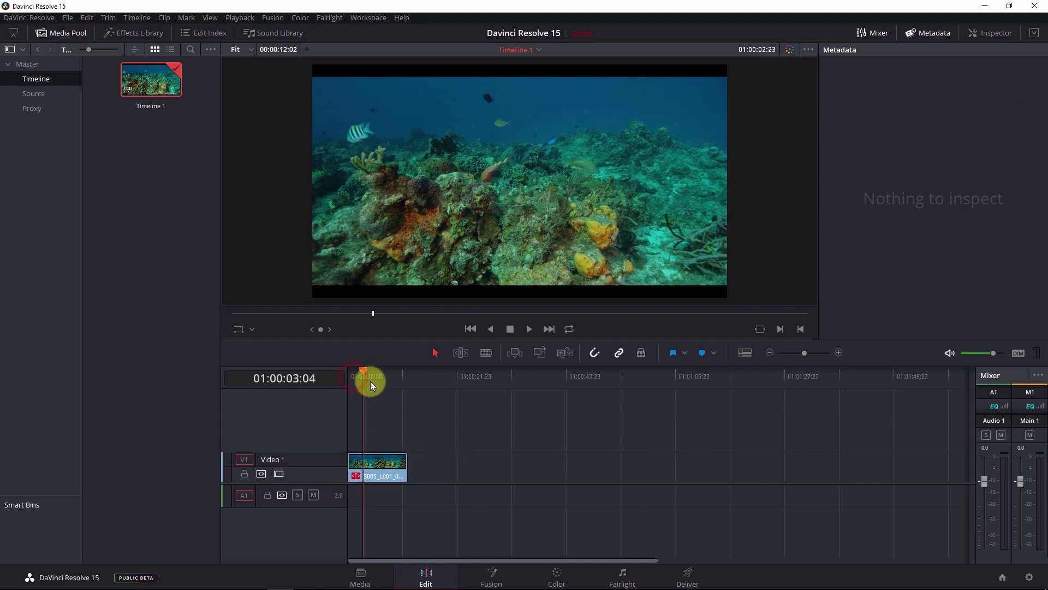
left_click(369, 474)
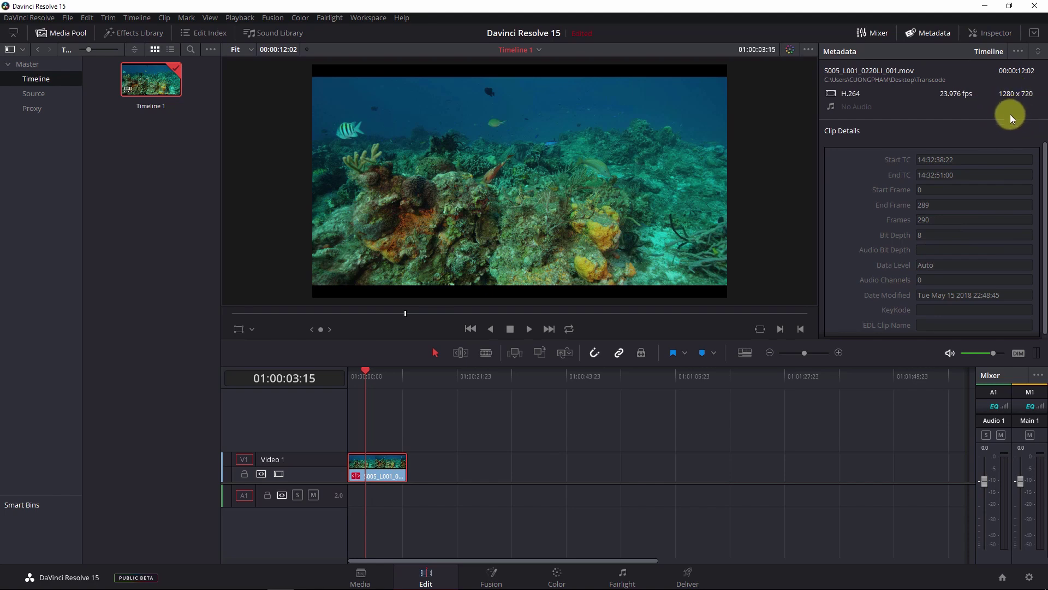
left_click(559, 573)
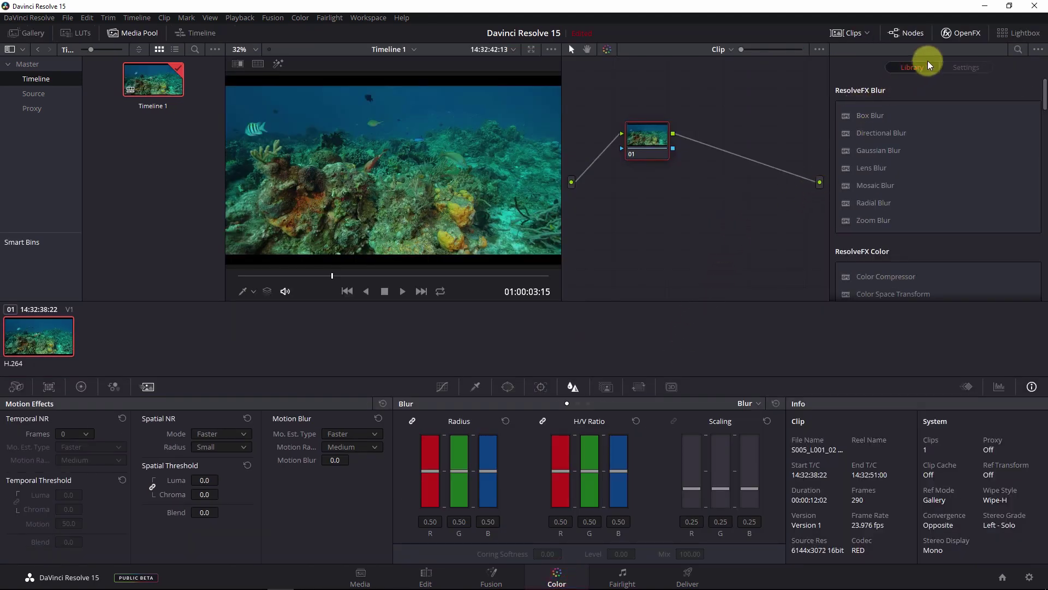
Step: Hide the OpenFX library, widen the viewer, and show the RGB parade and Color Wheels
left_click(959, 34)
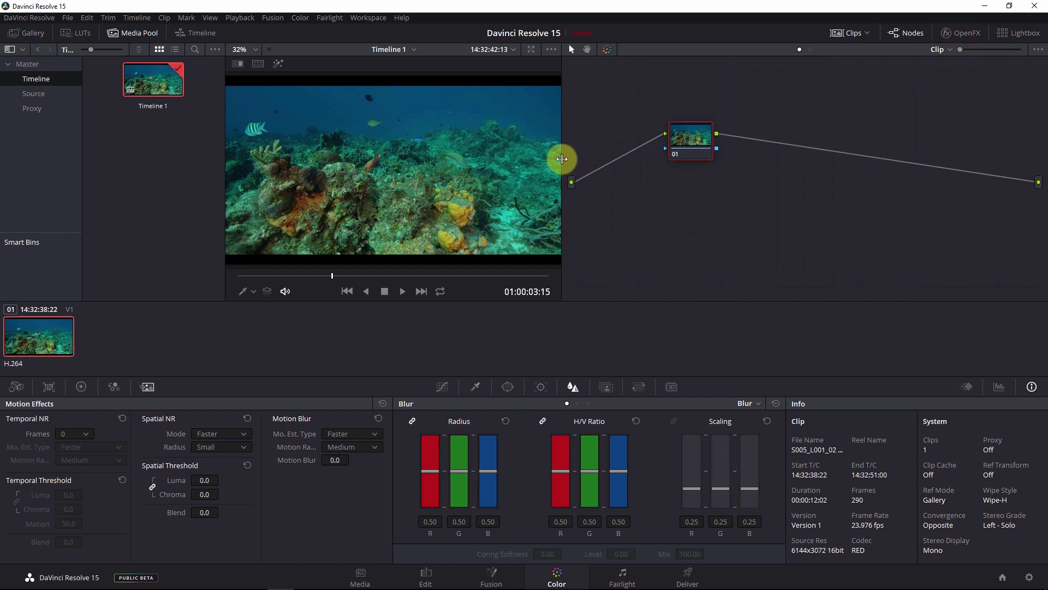
left_click_drag(562, 159, 627, 159)
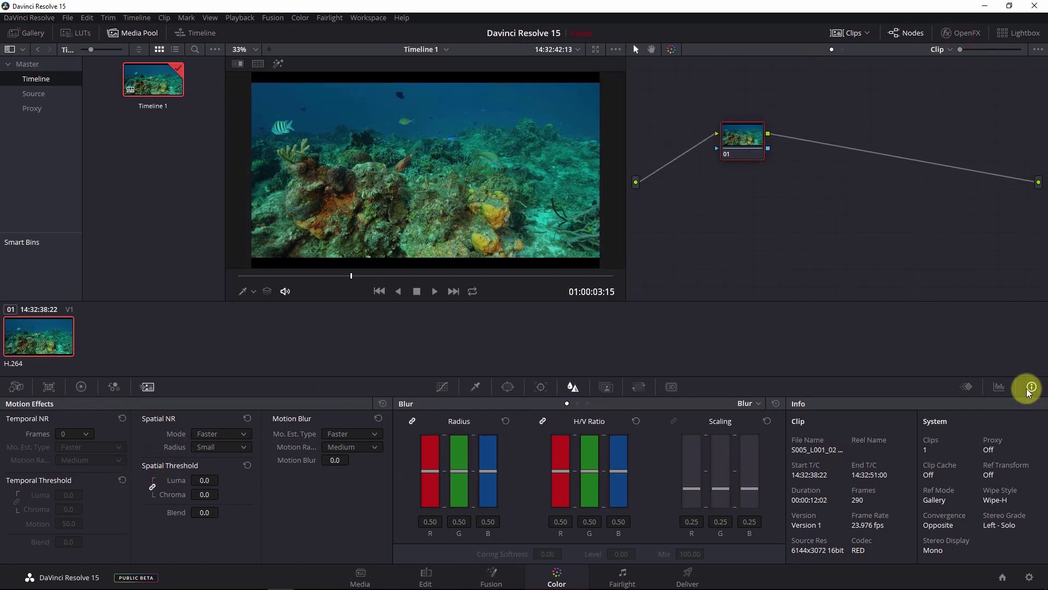
left_click(999, 387)
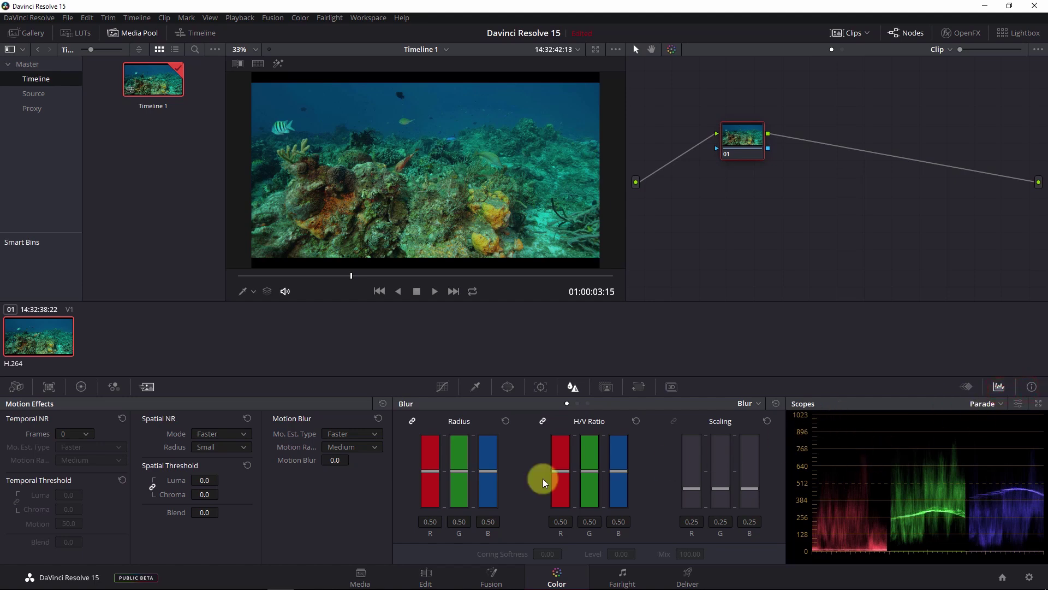
left_click(81, 387)
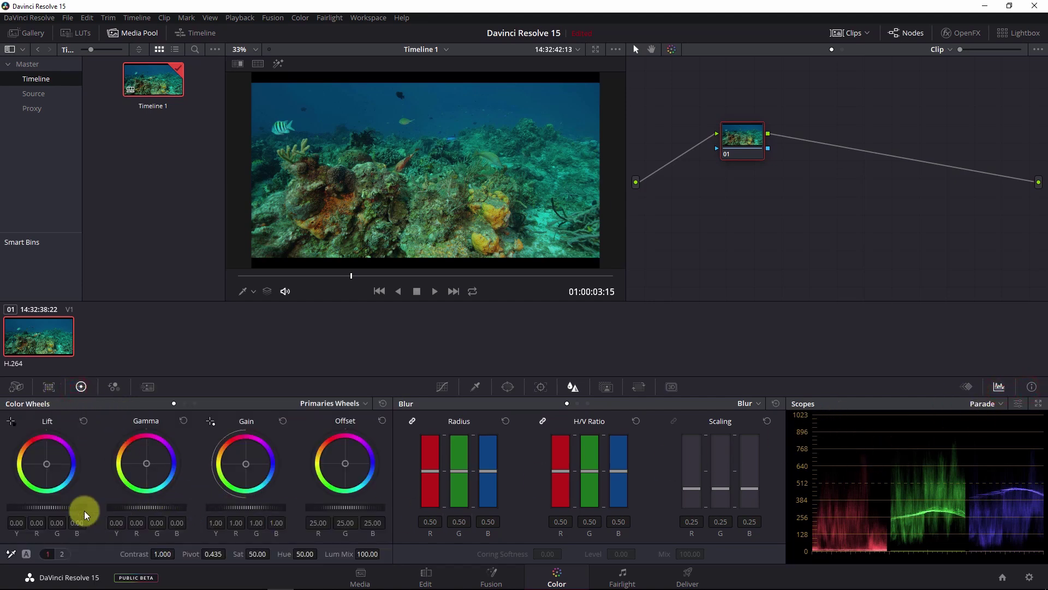
Step: Grade node 01 with Lift 0.01, Gamma -0.07, Gain 1.40 and Offset 27.00
mouse_move(65, 507)
left_mouse_down()
mouse_move(43, 505)
mouse_move(77, 498)
left_mouse_up()
left_click_drag(217, 505, 391, 534)
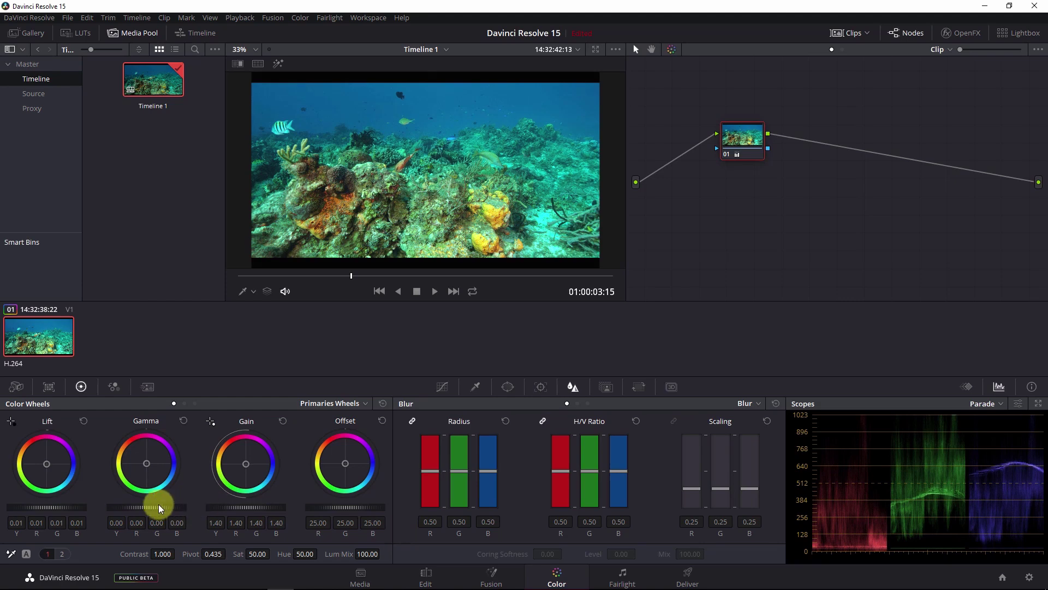
left_click_drag(158, 505, 22, 493)
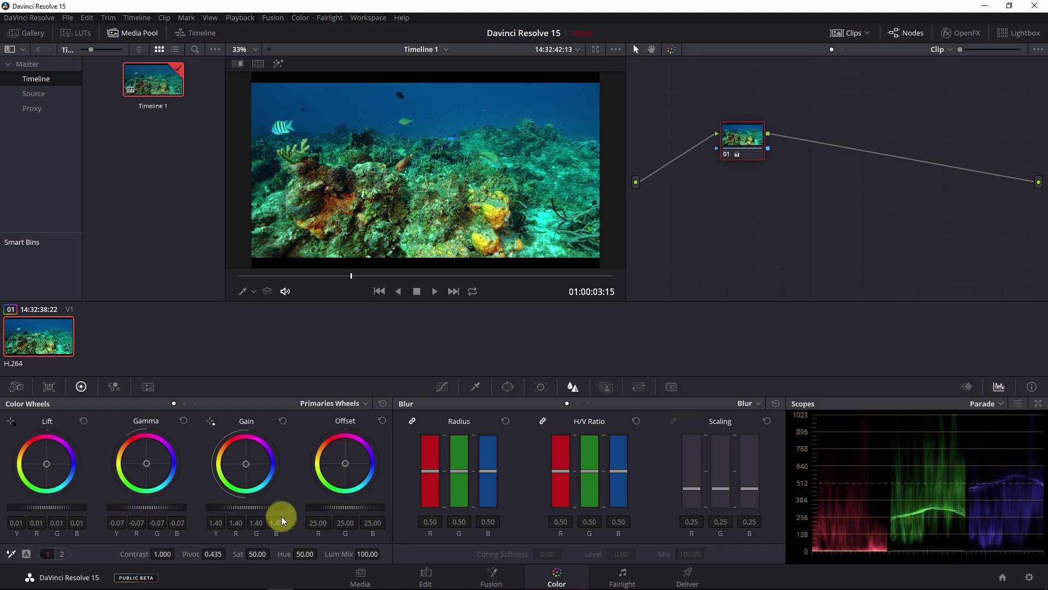
mouse_move(317, 508)
left_mouse_down()
mouse_move(425, 518)
mouse_move(351, 510)
left_mouse_up()
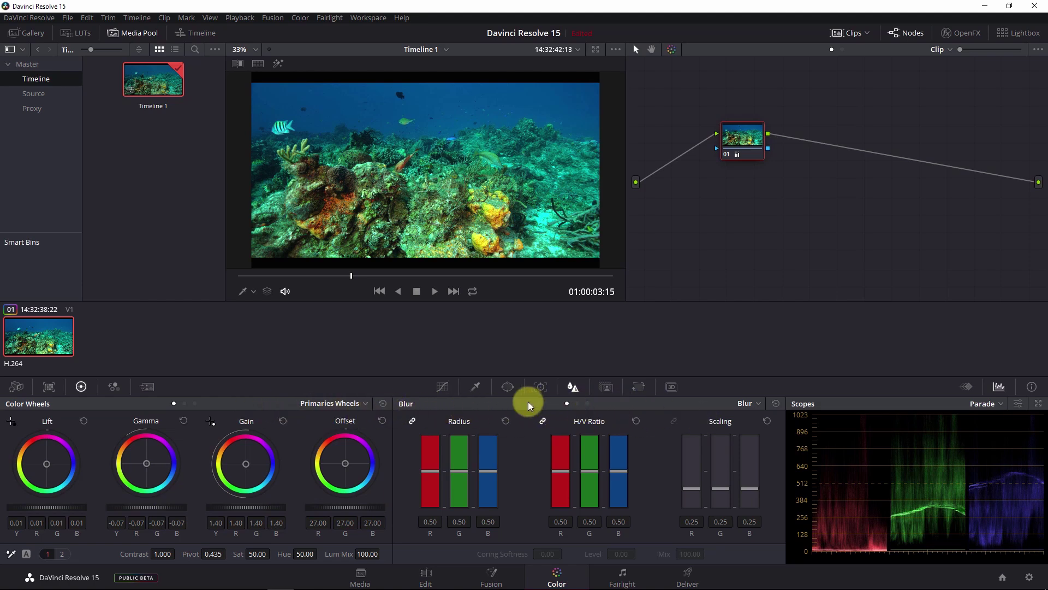
Step: Add a Lum Vs Sat curve lifting shadow saturation to 1.63 while keeping highlights near normal
left_click(503, 389)
left_click(440, 387)
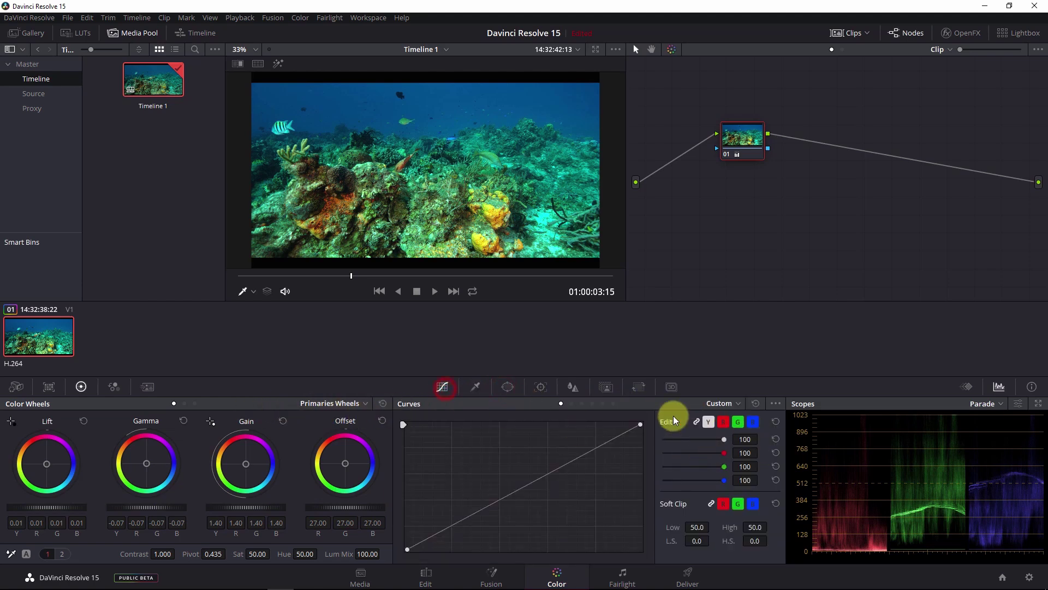
left_click(739, 405)
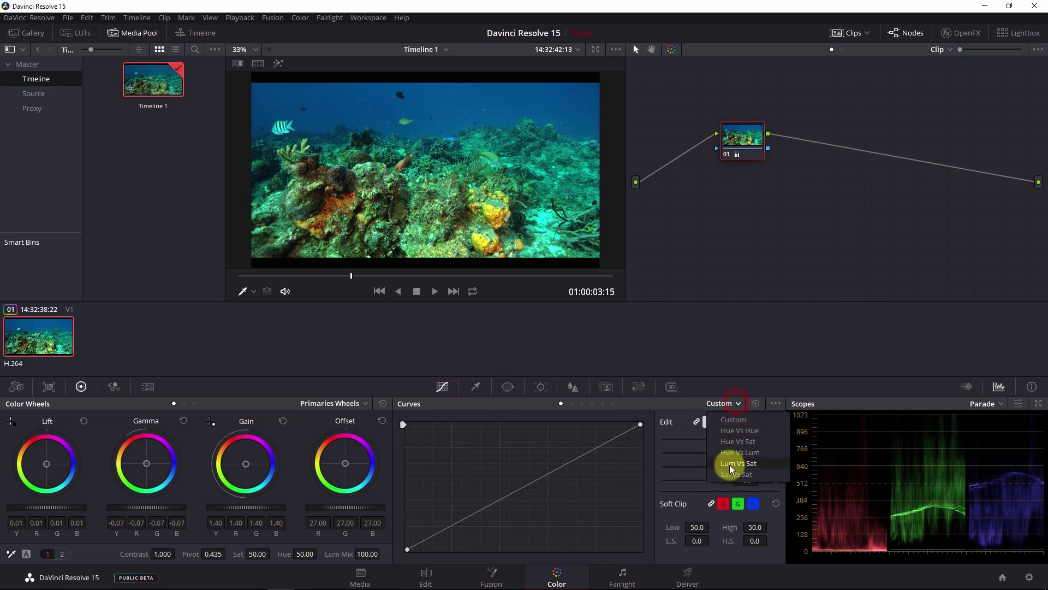
left_click(728, 463)
left_click_drag(404, 476, 402, 439)
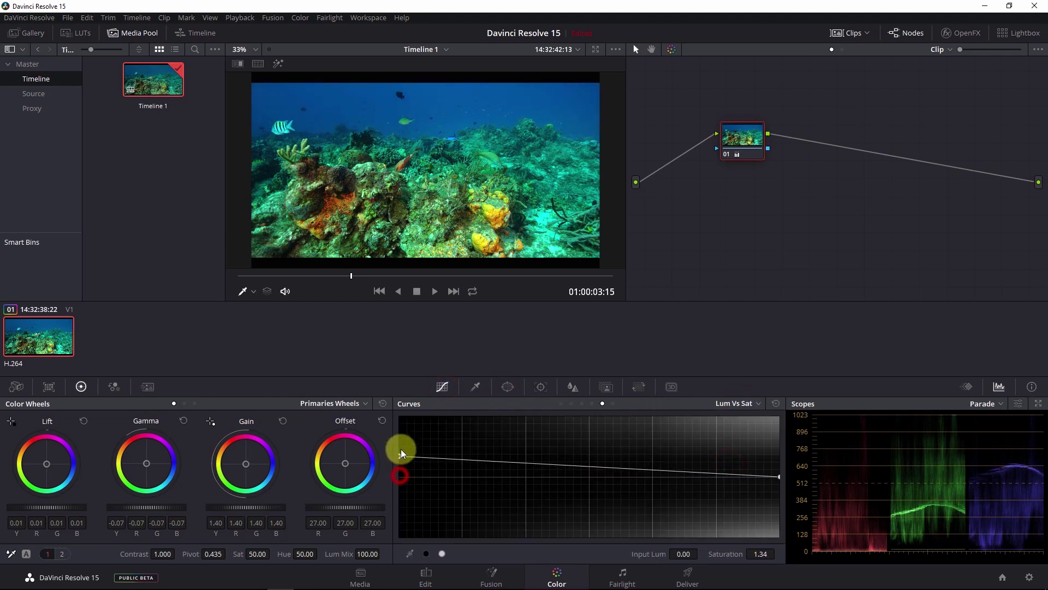
left_click_drag(655, 474, 650, 479)
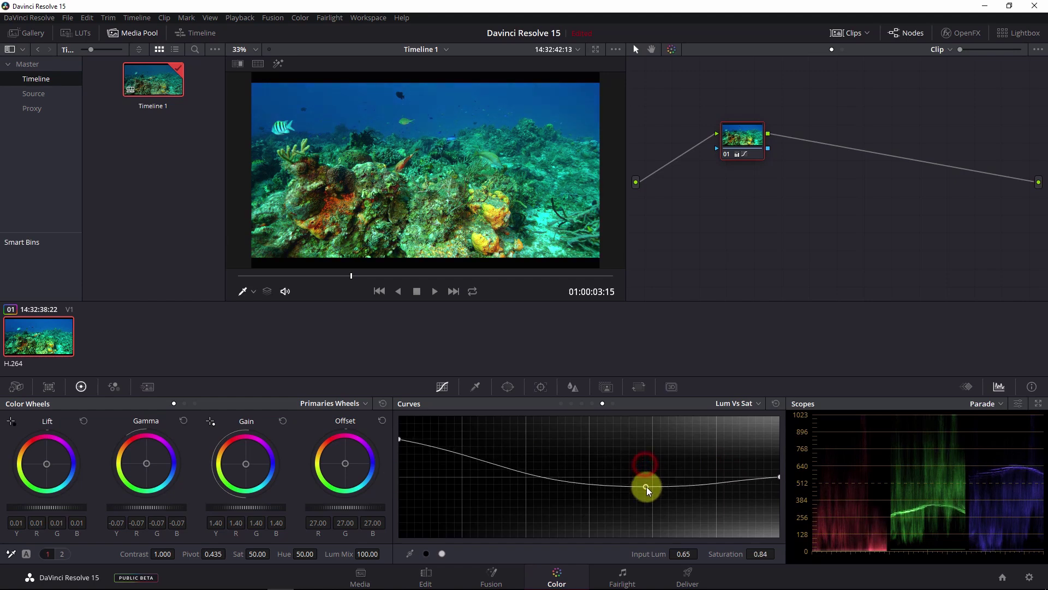
left_click(401, 438)
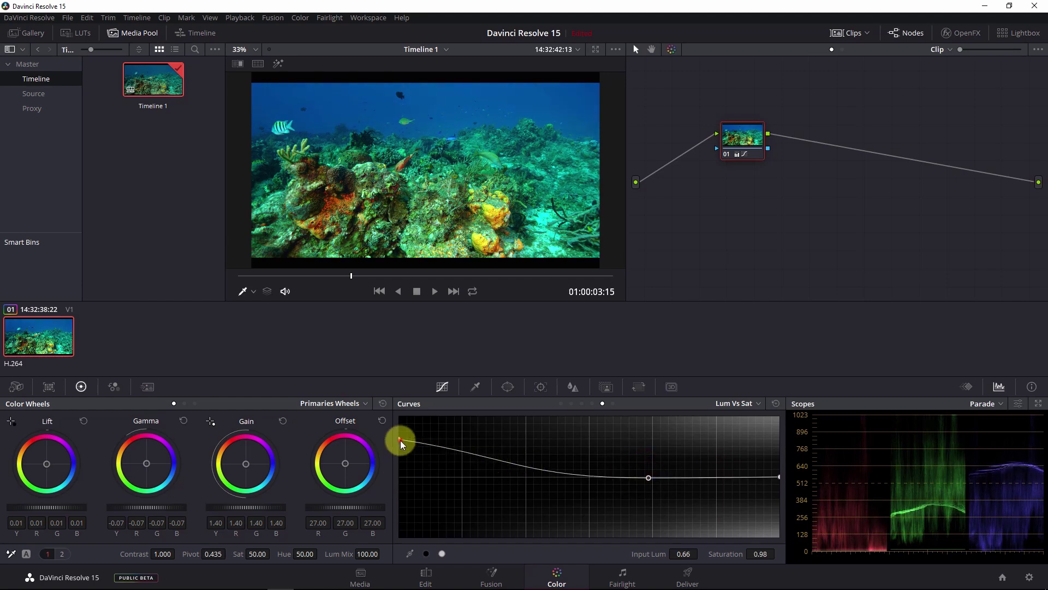
Step: Raise saturation to 66.60, compare node 01 off and on, and go back to Edit
left_click_drag(269, 552, 304, 553)
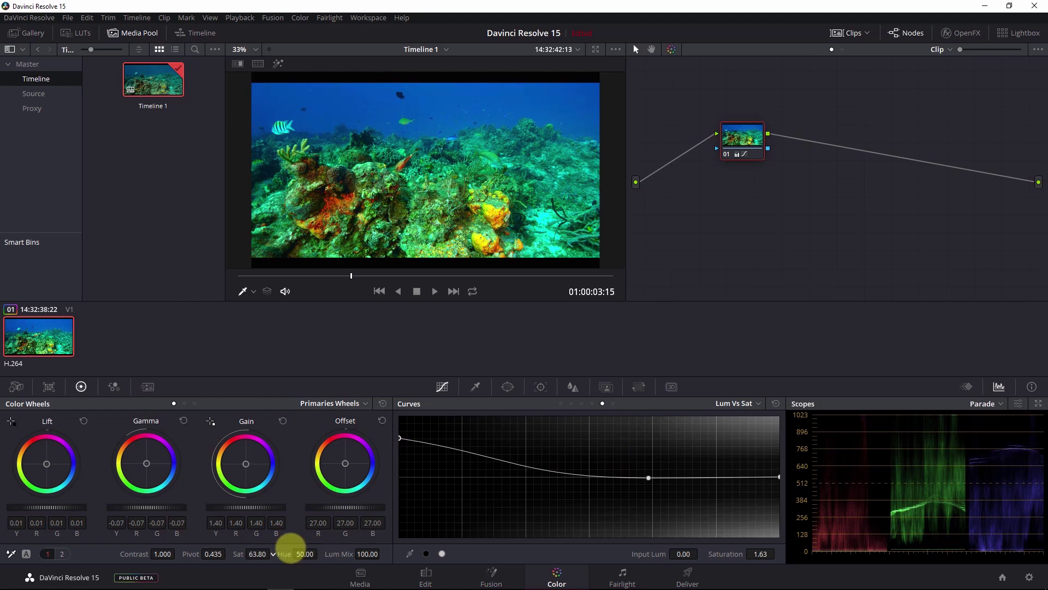
left_click(727, 155)
left_click(726, 155)
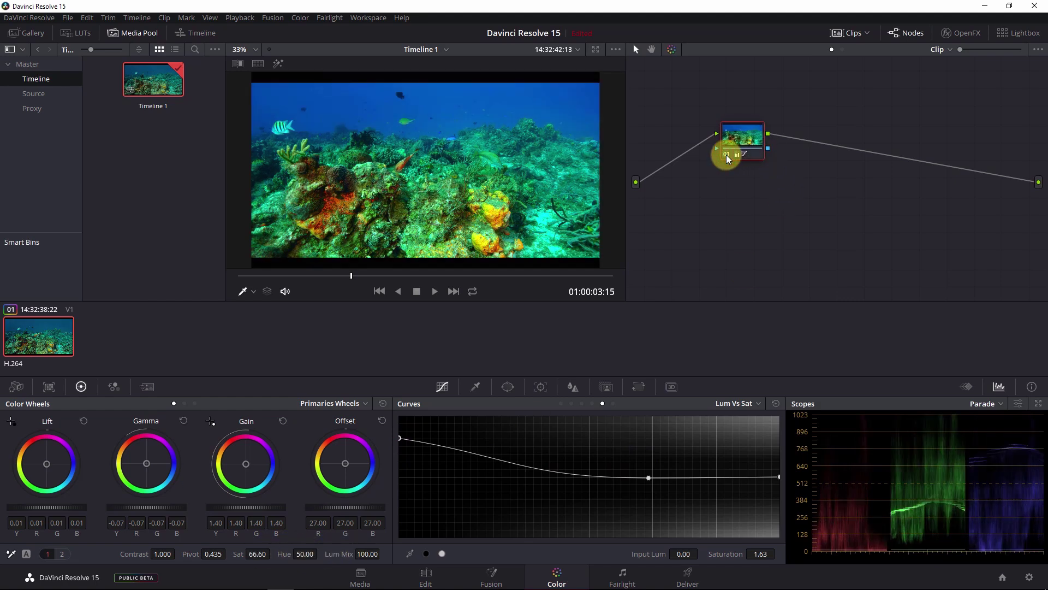
left_click_drag(732, 142, 711, 167)
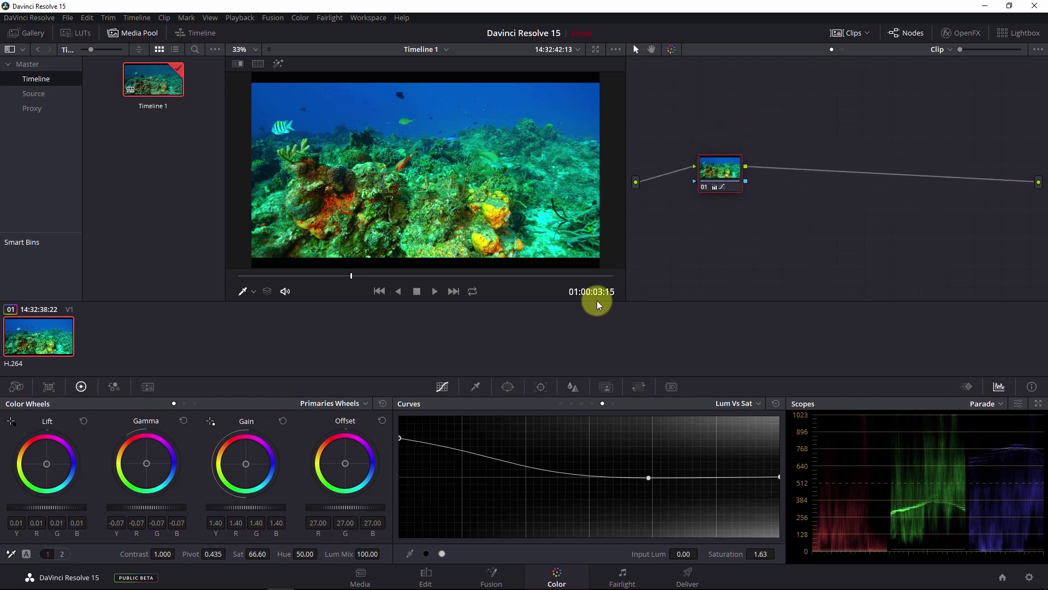
left_click(428, 573)
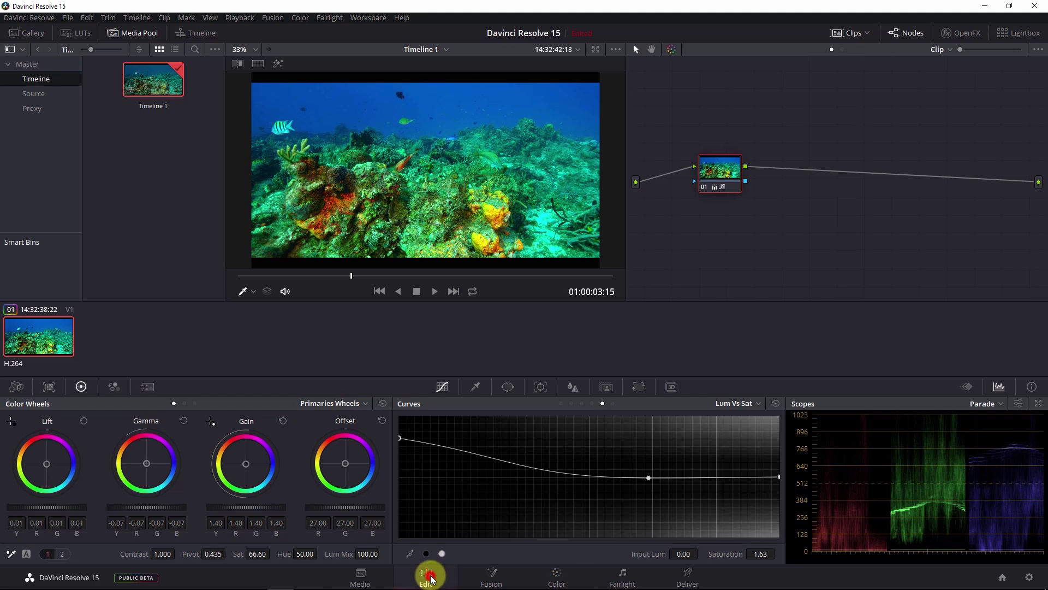
Step: Select the V1 clip and toggle the viewer's grade bypass to compare graded and ungraded
left_click(382, 474)
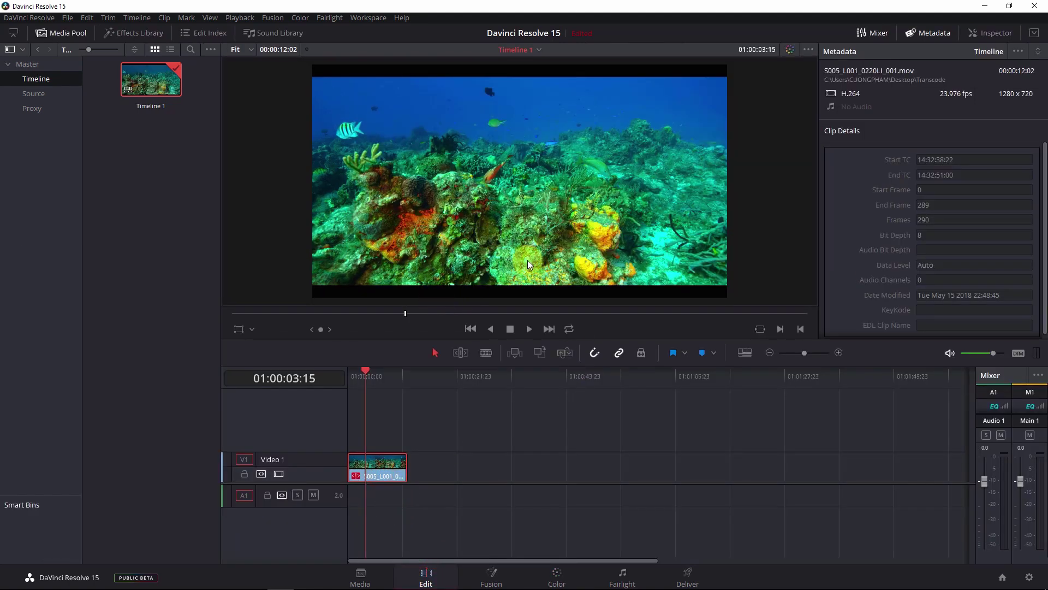
left_click(792, 49)
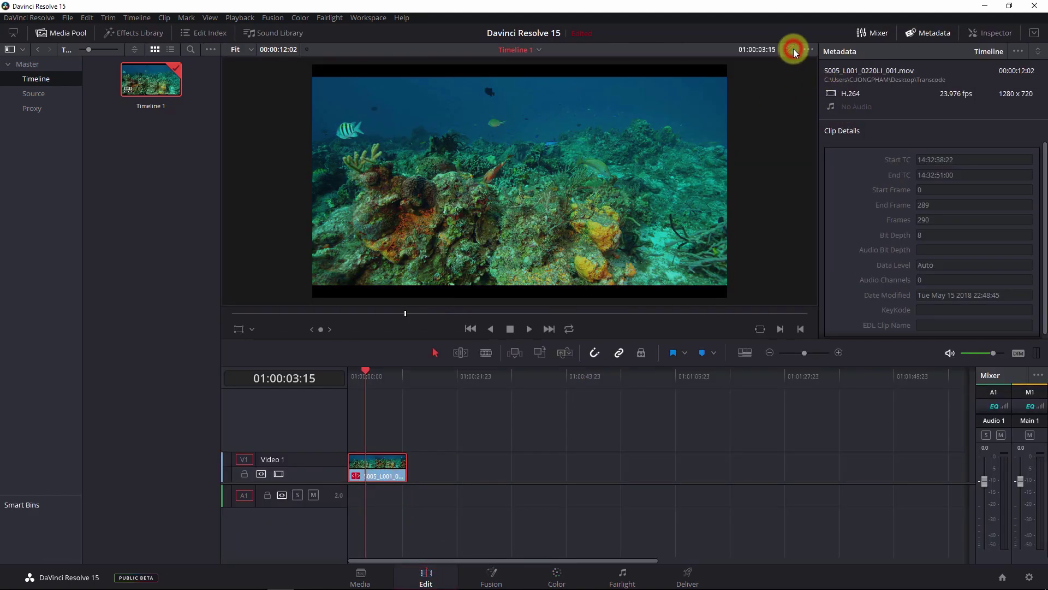
left_click(791, 49)
double_click(791, 49)
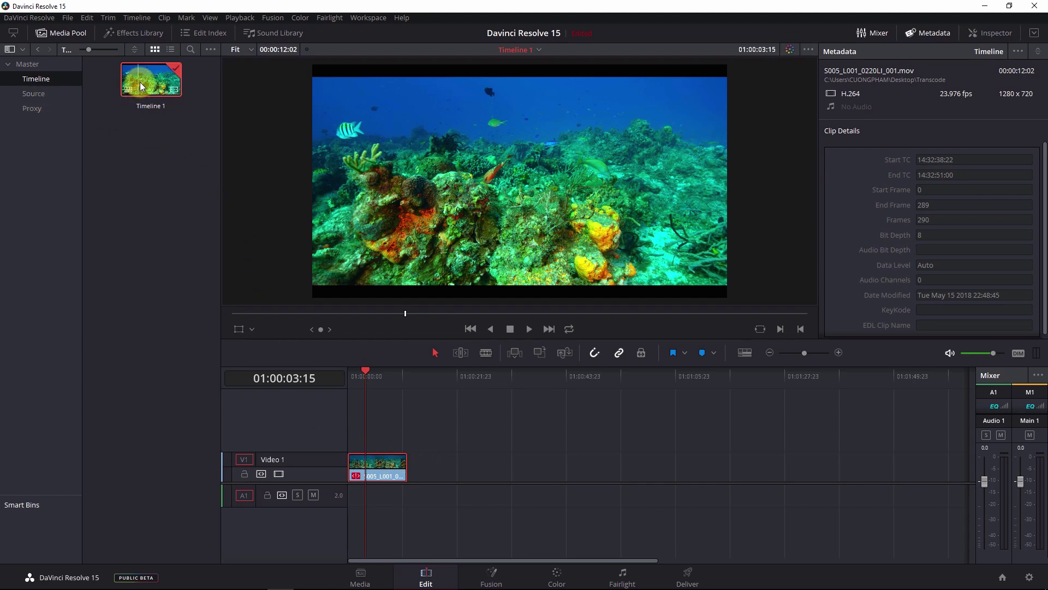
Step: Dismiss the clip's menu, then bring up Timeline 1's Timelines > Reconform From Bins option
right_click(374, 470)
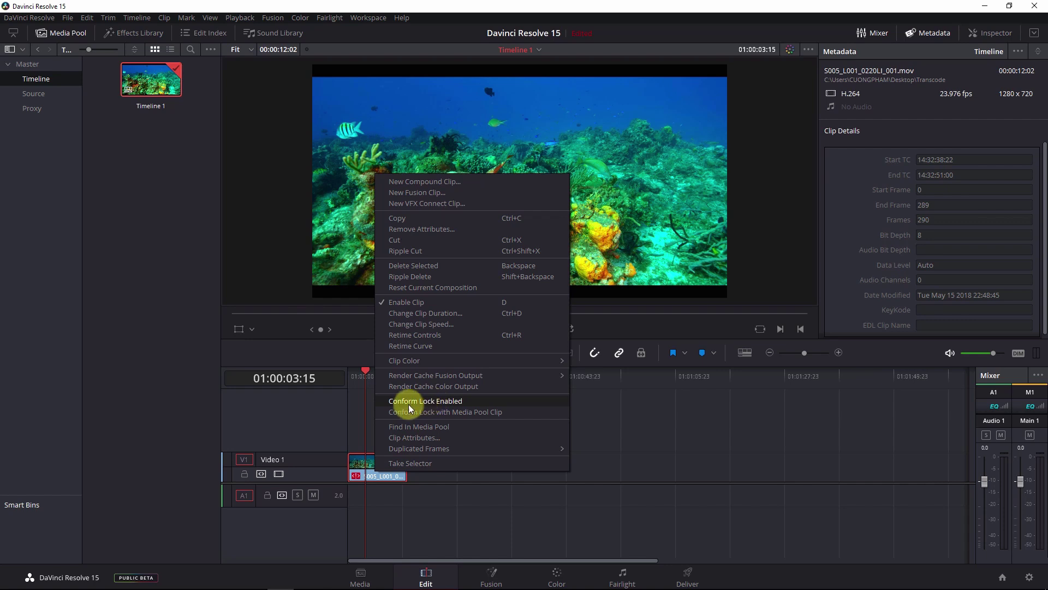
left_click(367, 474)
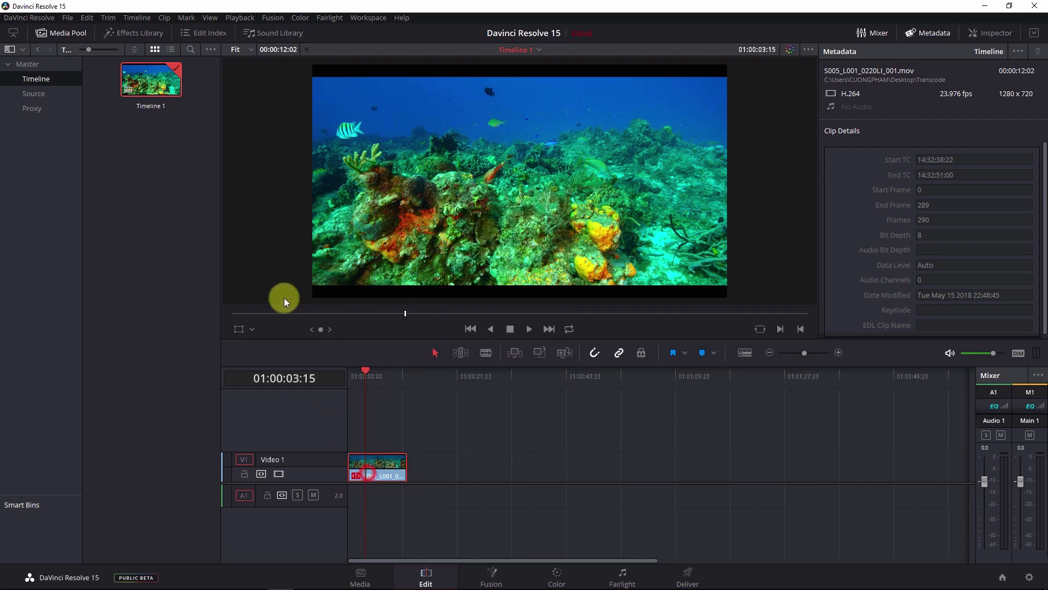
right_click(148, 86)
mouse_move(158, 90)
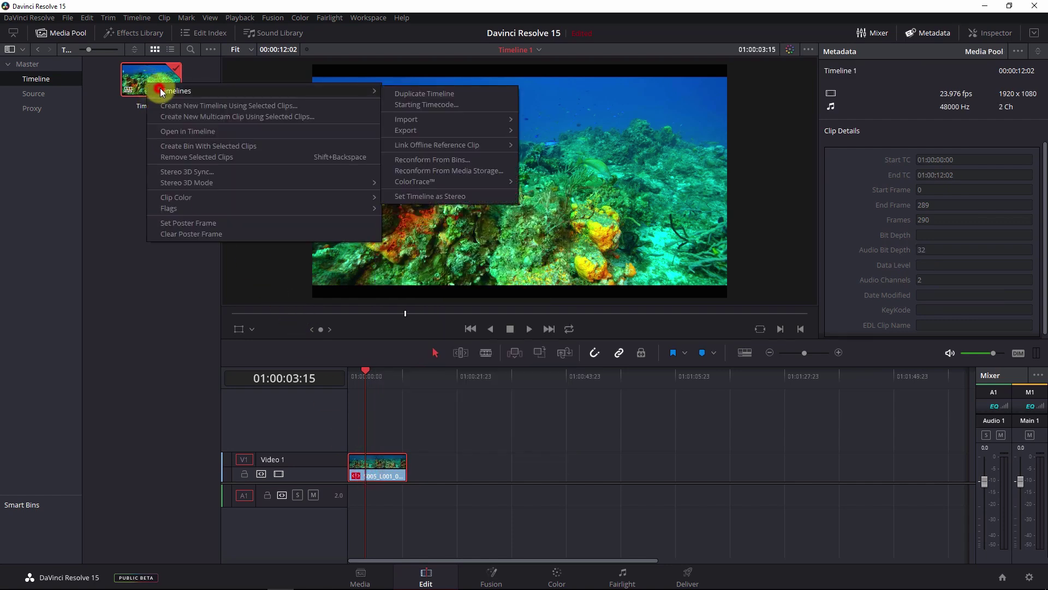
left_click(424, 166)
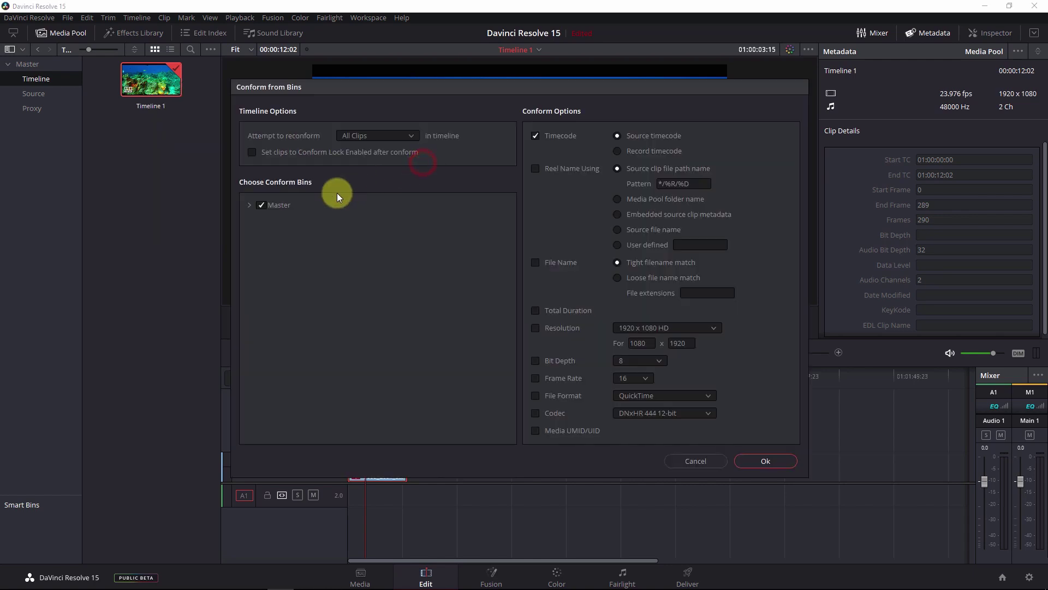
left_click(249, 206)
left_click(298, 222)
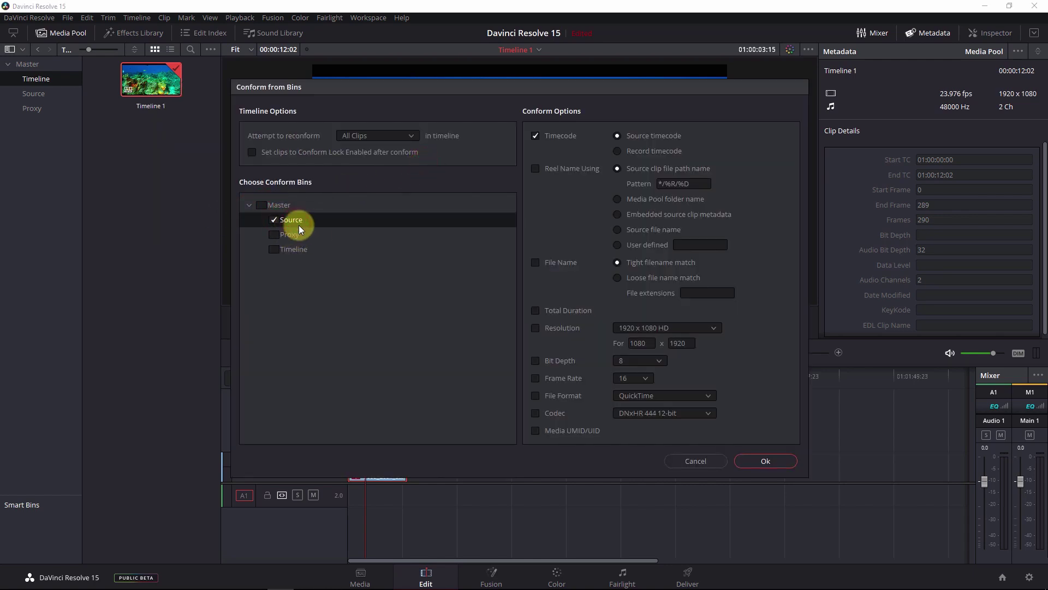
left_click(758, 468)
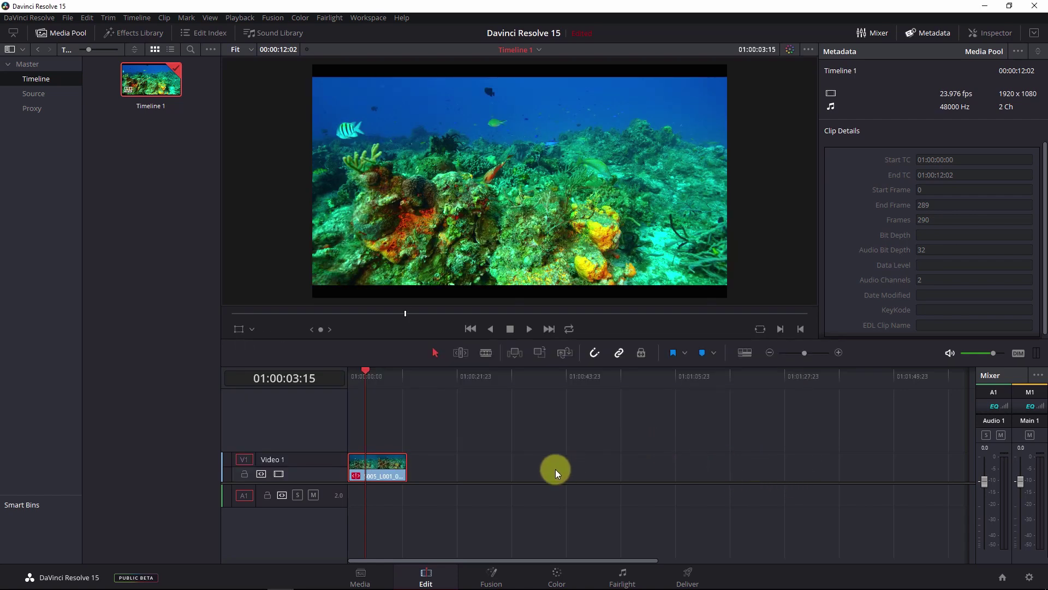
Step: Check the V1 clip's metadata shows the 6144 x 3072 R3D, toggle grade bypass, open Deliver
left_click(394, 469)
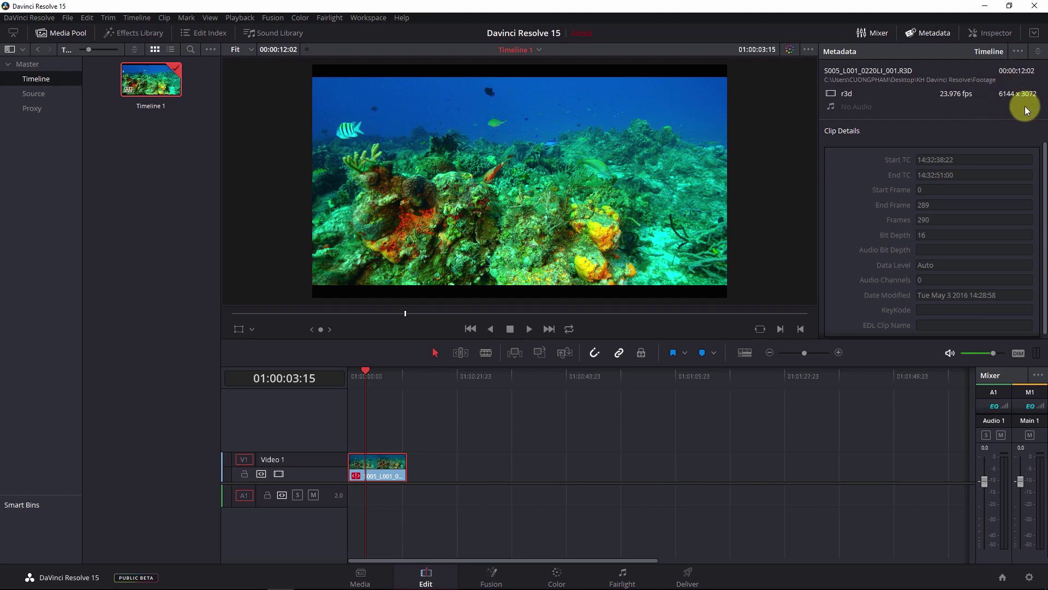
left_click(789, 50)
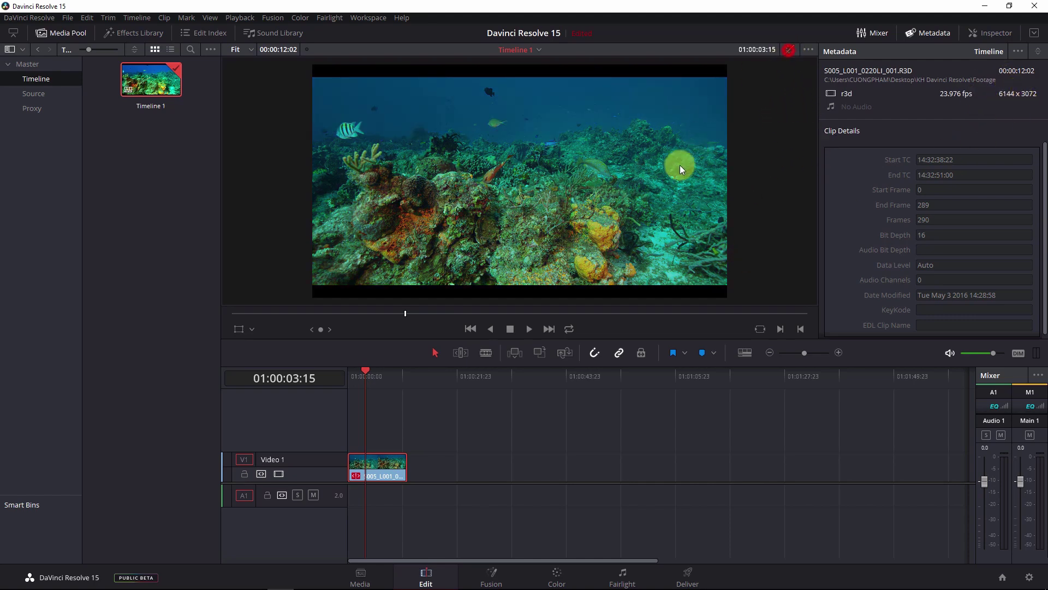
left_click(789, 50)
left_click(789, 50)
left_click(789, 50)
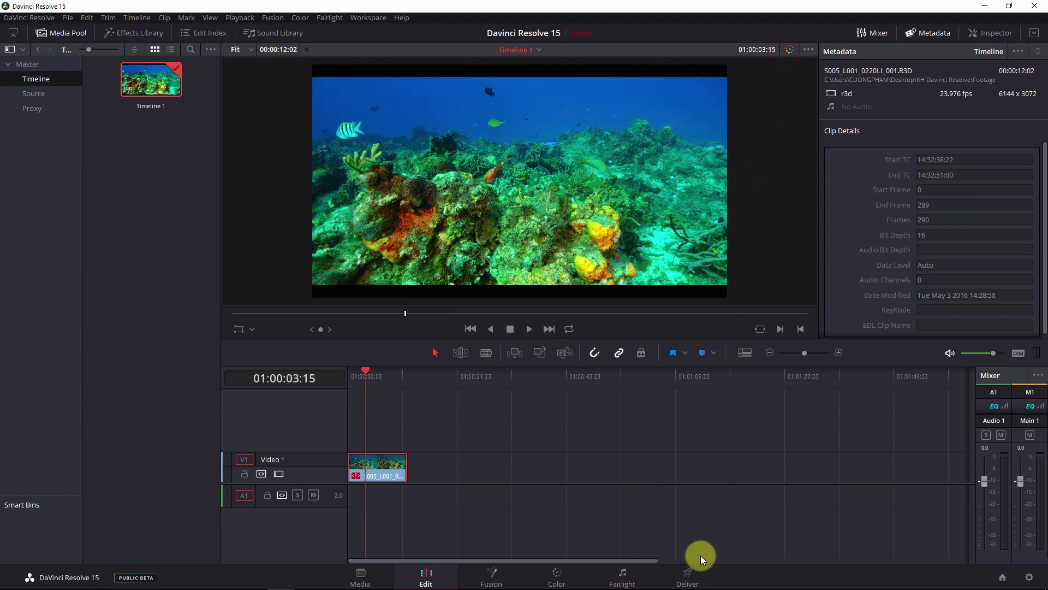
left_click(689, 571)
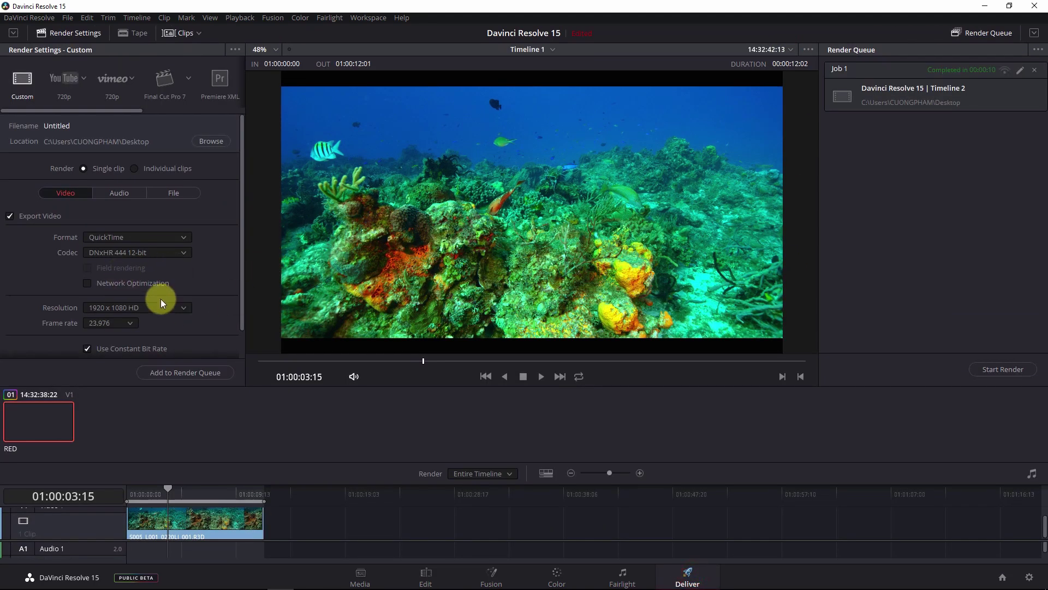
Step: Leave the render resolution at 1920 x 1080 HD, then go via Media back to Edit
left_click(163, 308)
scroll(147, 404, "down", 2)
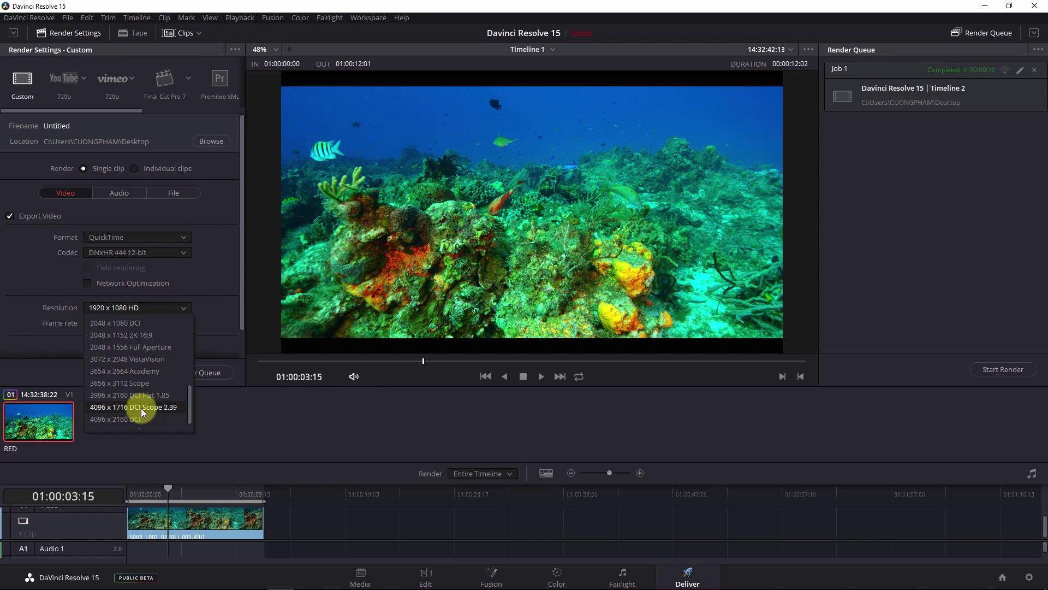
scroll(141, 404, "up", 5)
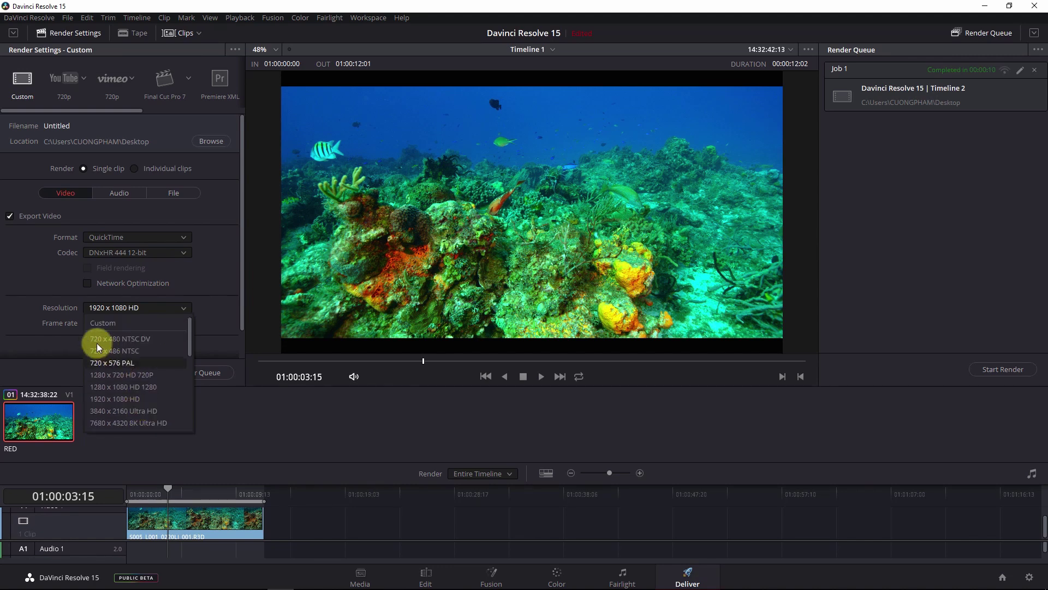
left_click(66, 303)
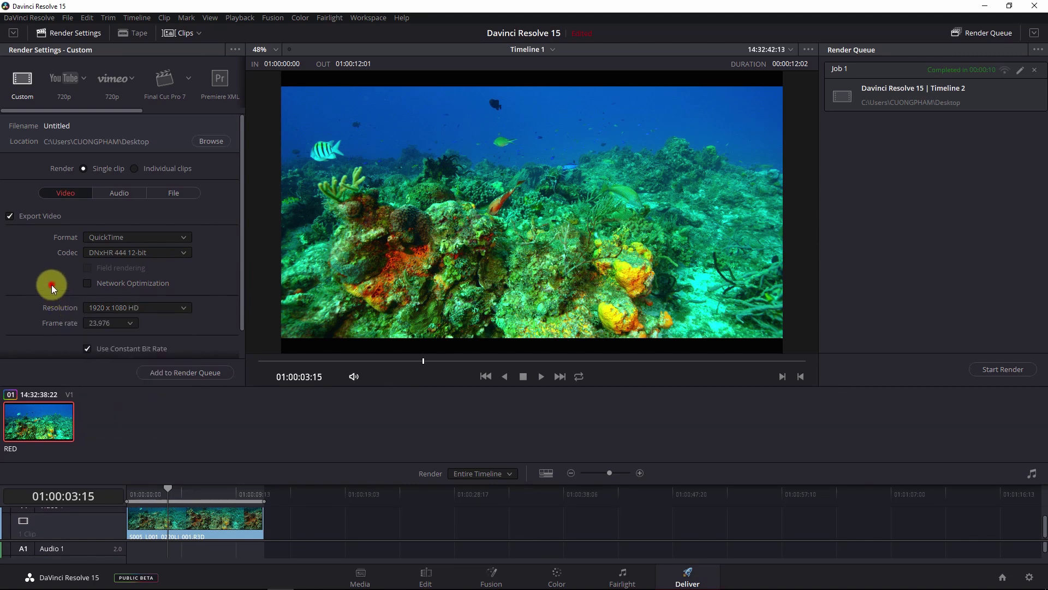
left_click(360, 576)
left_click(425, 580)
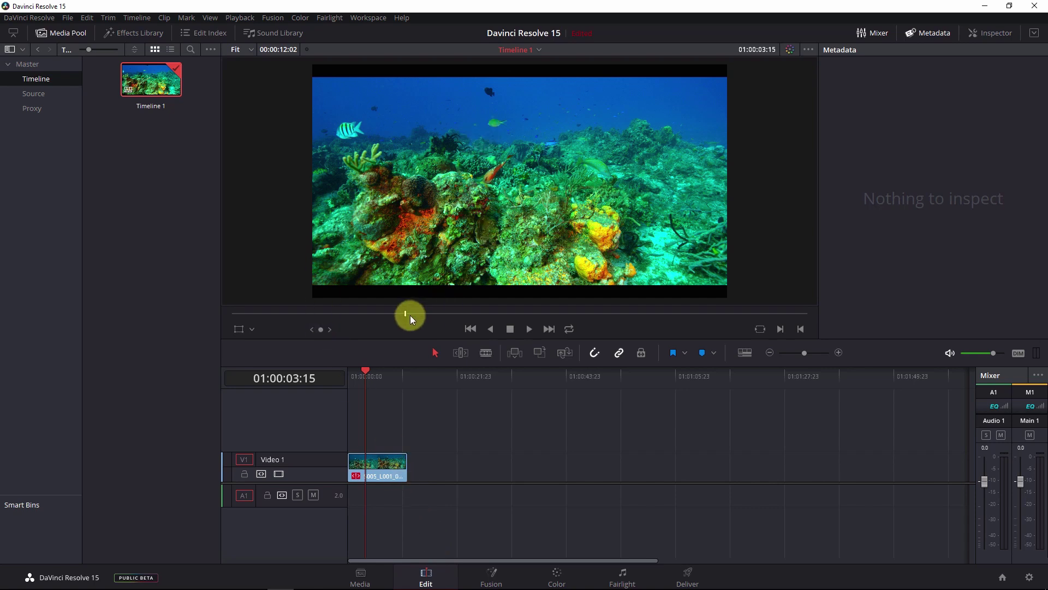
Step: Switch proxy playback to Half Resolution, then to Quarter Resolution
left_click_drag(410, 315, 414, 314)
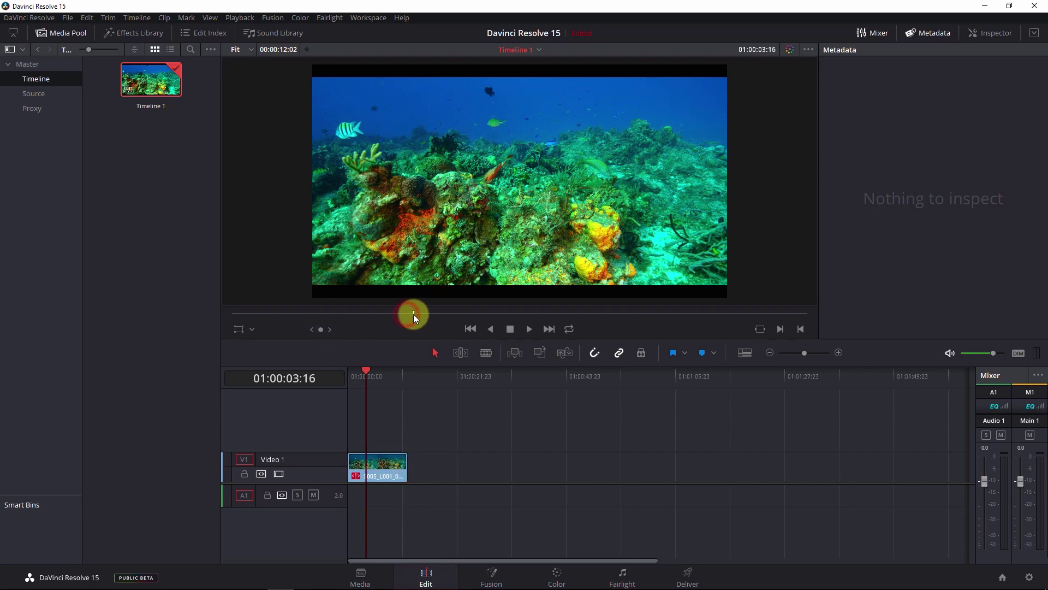
left_click(241, 22)
mouse_move(260, 57)
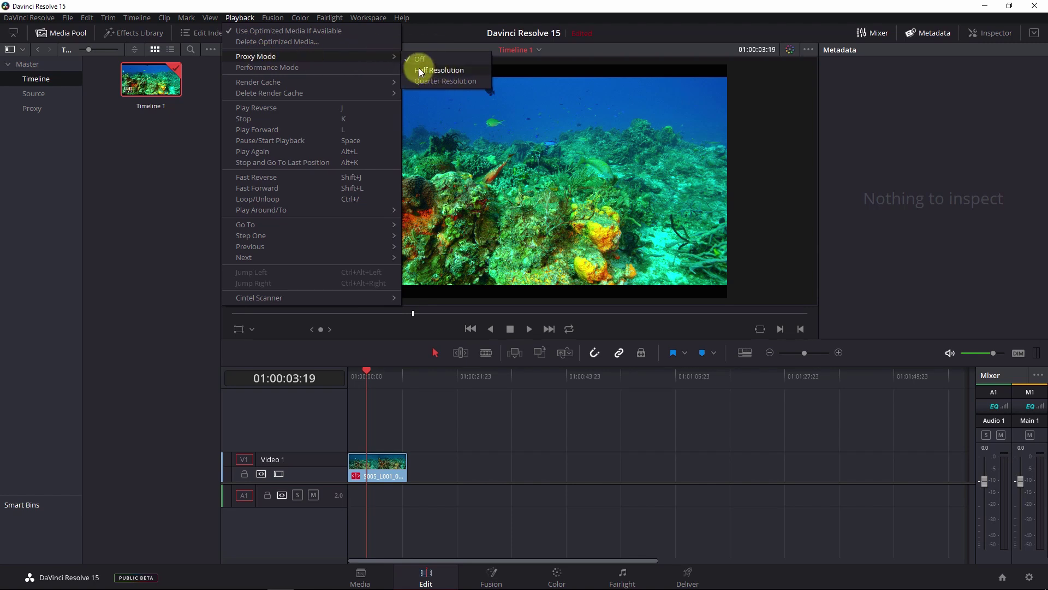
left_click(439, 71)
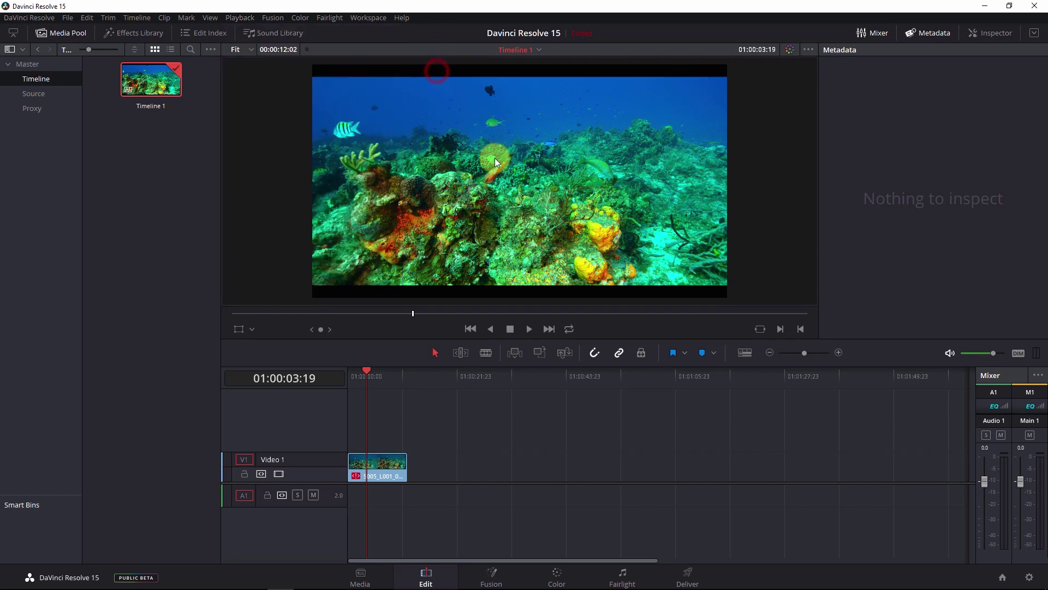
left_click(240, 18)
mouse_move(300, 59)
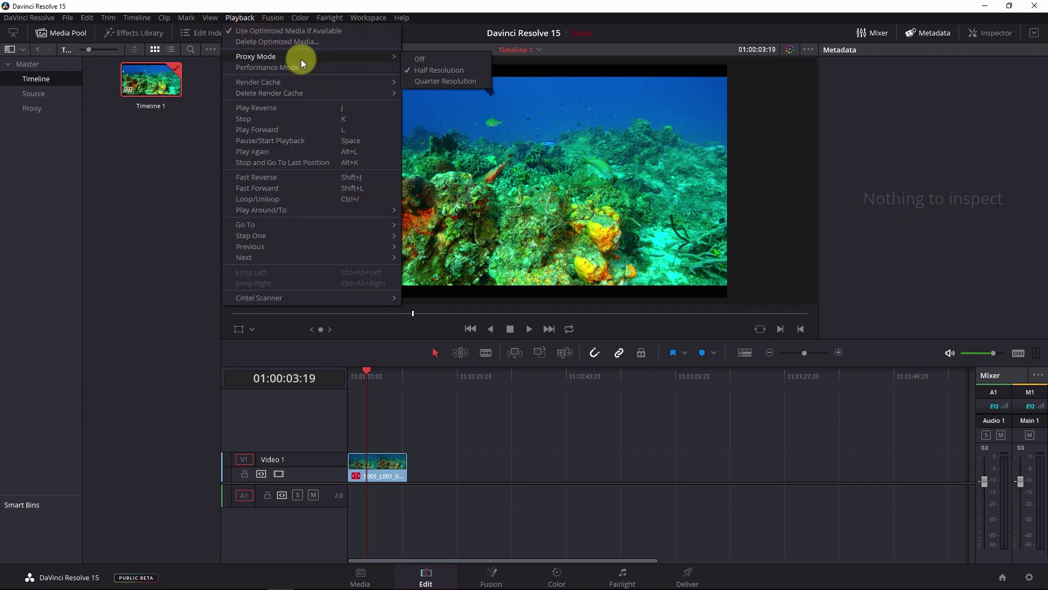
left_click(434, 82)
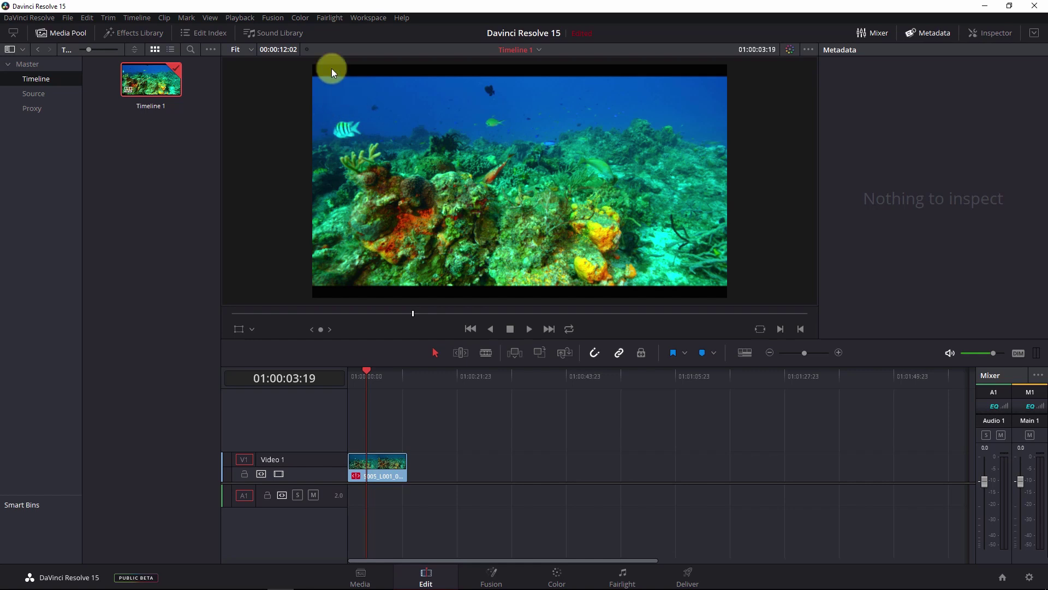
Step: Turn proxy mode Off and scrub the clip to check playback
left_click(244, 17)
left_click(269, 55)
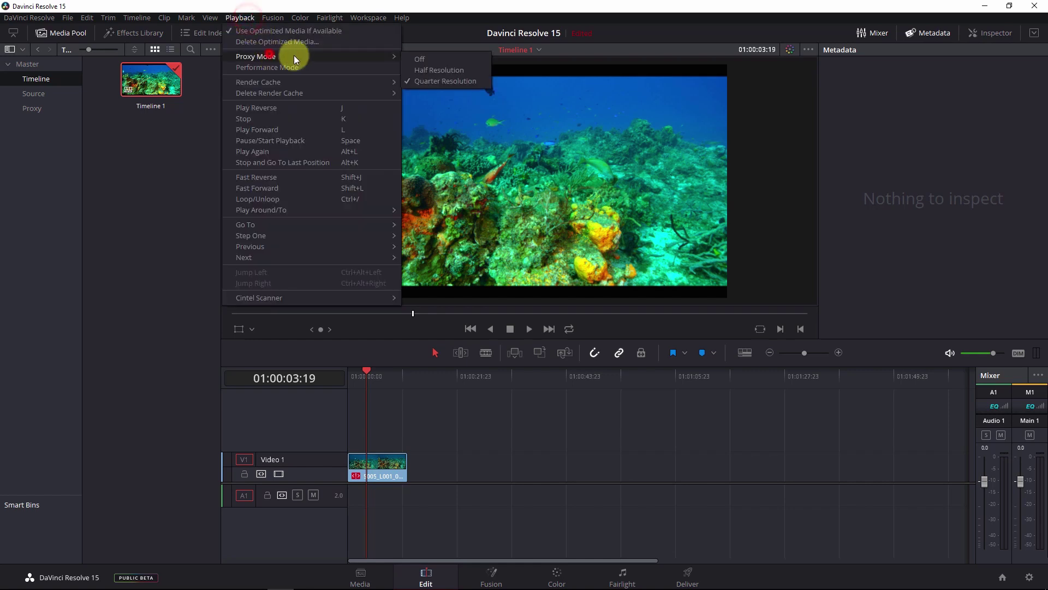
left_click(443, 61)
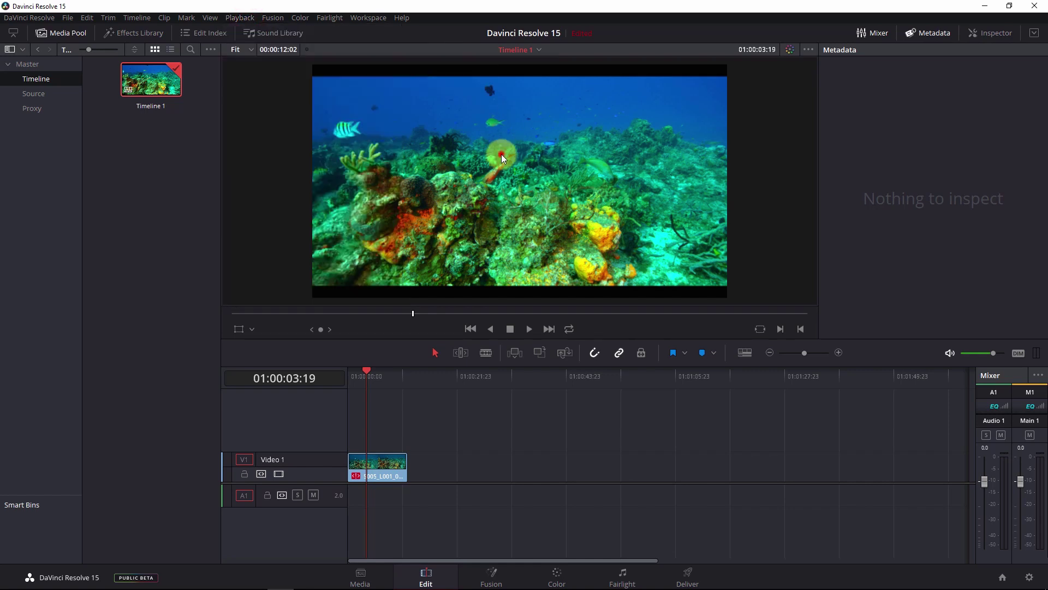
left_click_drag(418, 317, 414, 319)
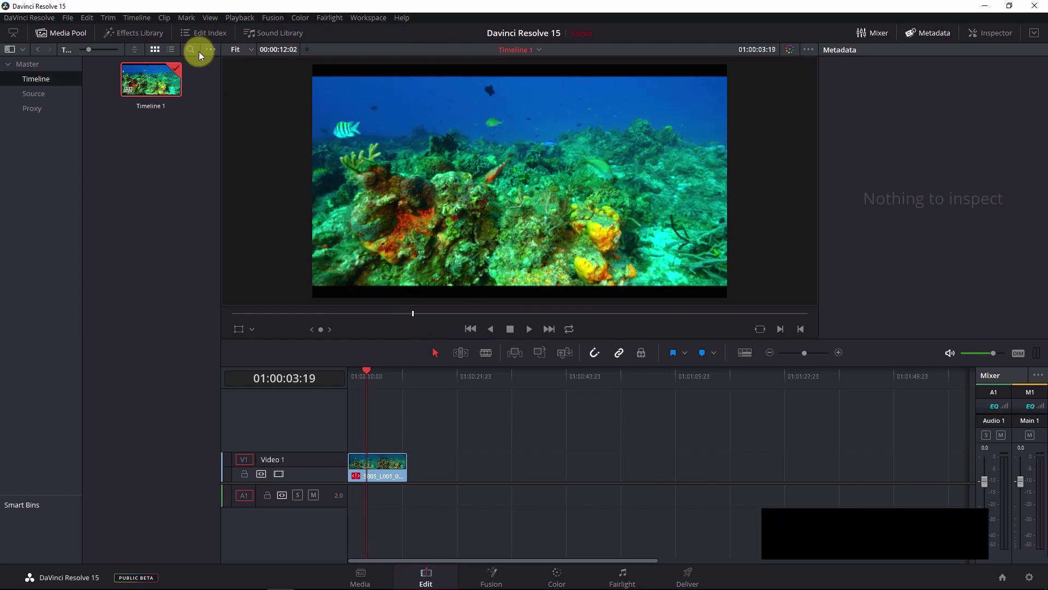
Step: Bring up the Playback > Render Cache choices, with the cache currently None
left_click(238, 17)
mouse_move(391, 58)
left_click(425, 60)
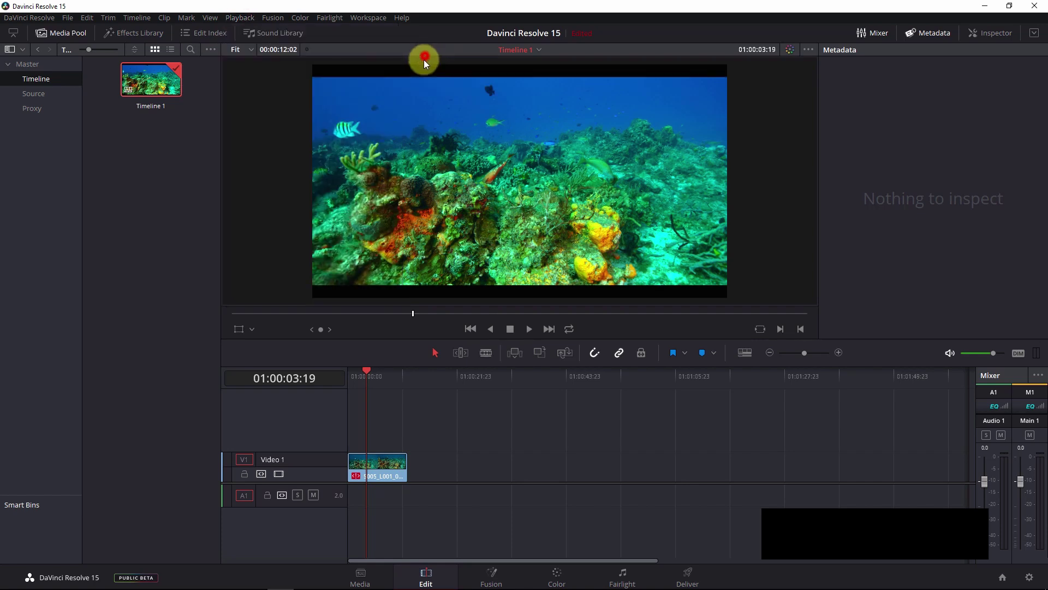
left_click(255, 17)
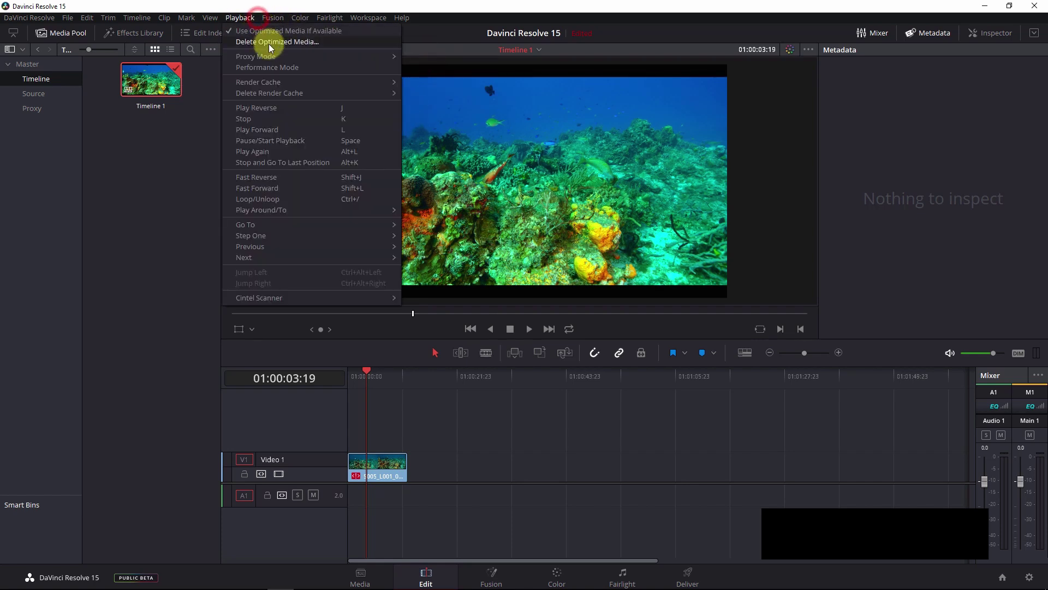
mouse_move(280, 81)
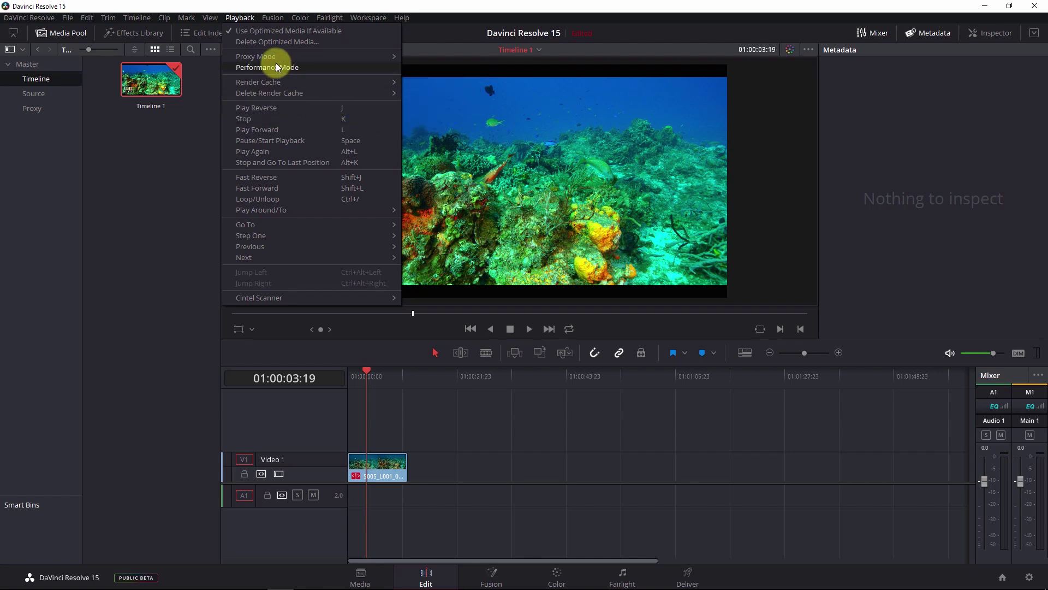
mouse_move(274, 58)
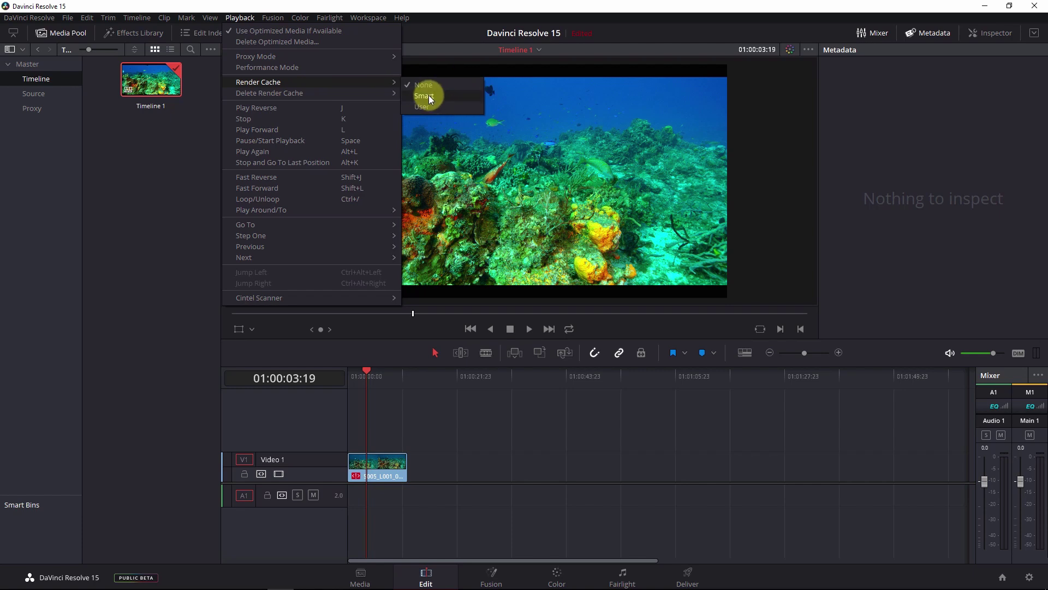
Step: Pick Smart in the Playback > Render Cache submenu
left_click(428, 95)
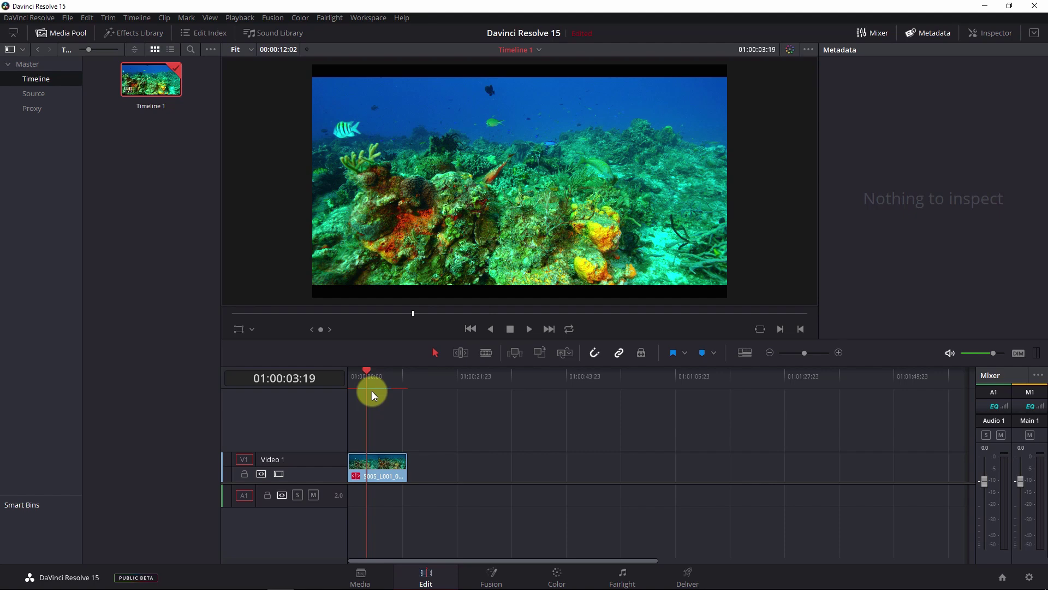
Step: Scrub the graded clip, play it with Space, then stop playback
mouse_move(366, 373)
left_mouse_down()
mouse_move(327, 385)
mouse_move(367, 382)
left_mouse_up()
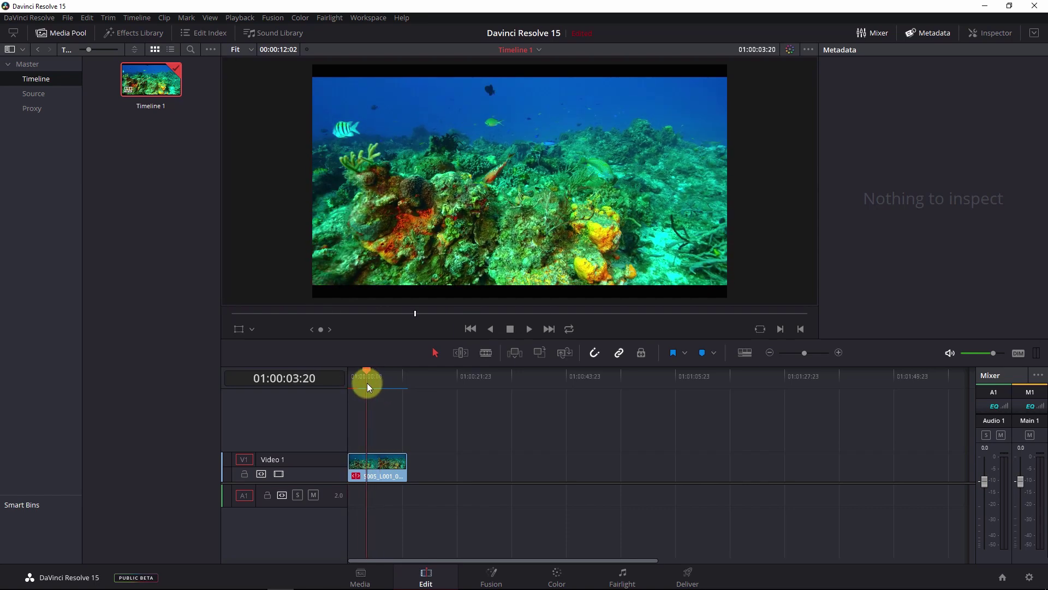
key("space")
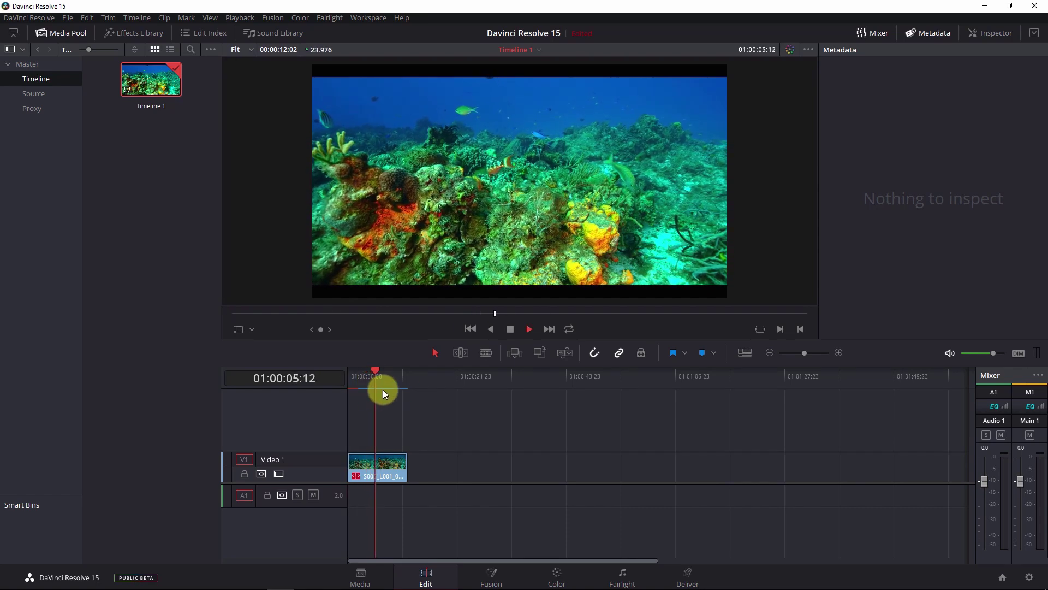
left_click(350, 371)
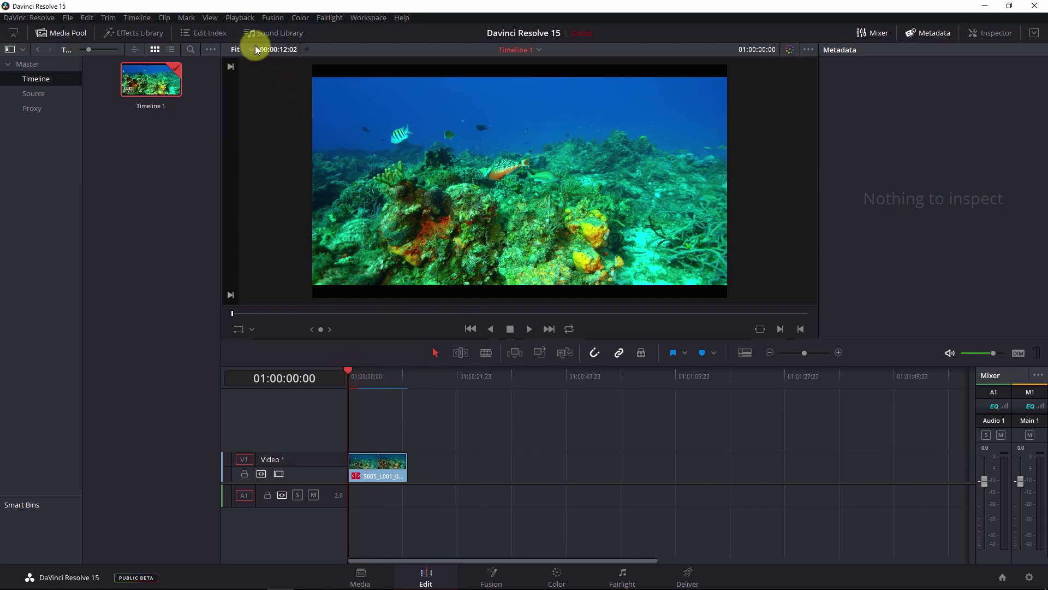
Step: Set the render cache to User and move the playhead to 01:00:02:17
left_click(240, 18)
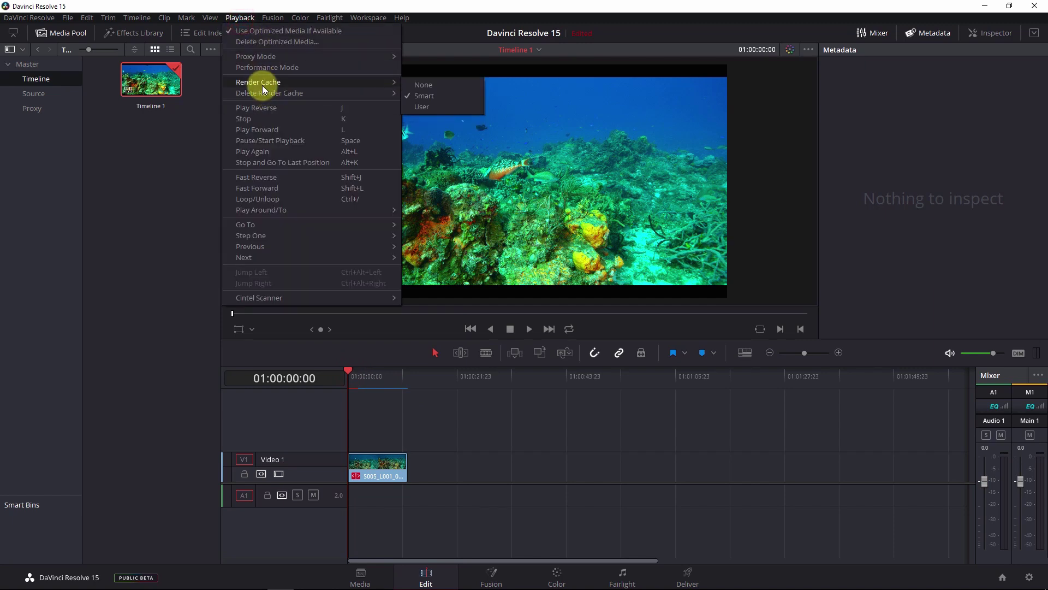
left_click(424, 109)
left_click(353, 371)
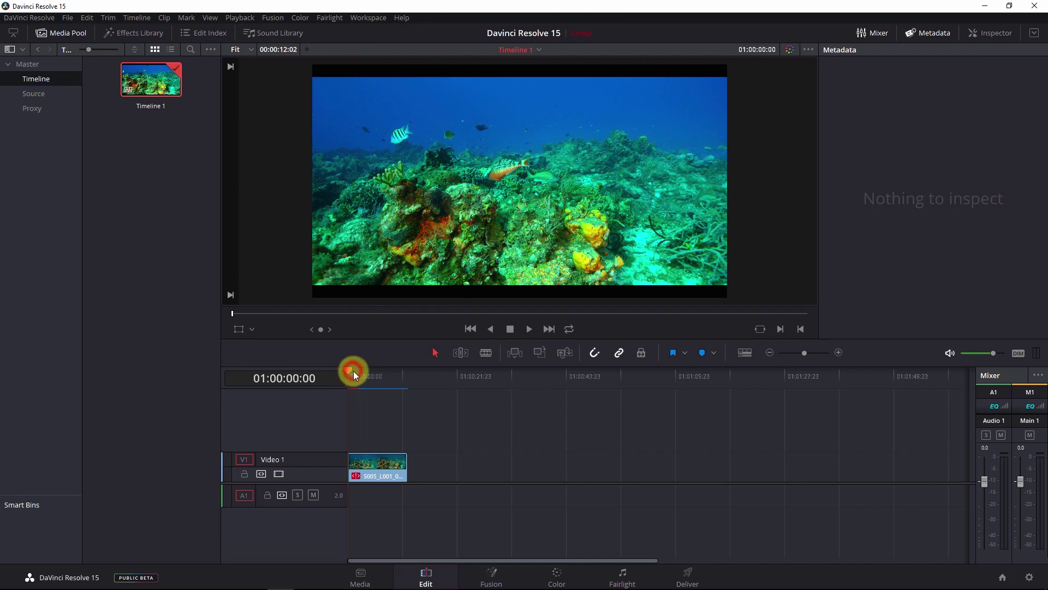
left_click(361, 372)
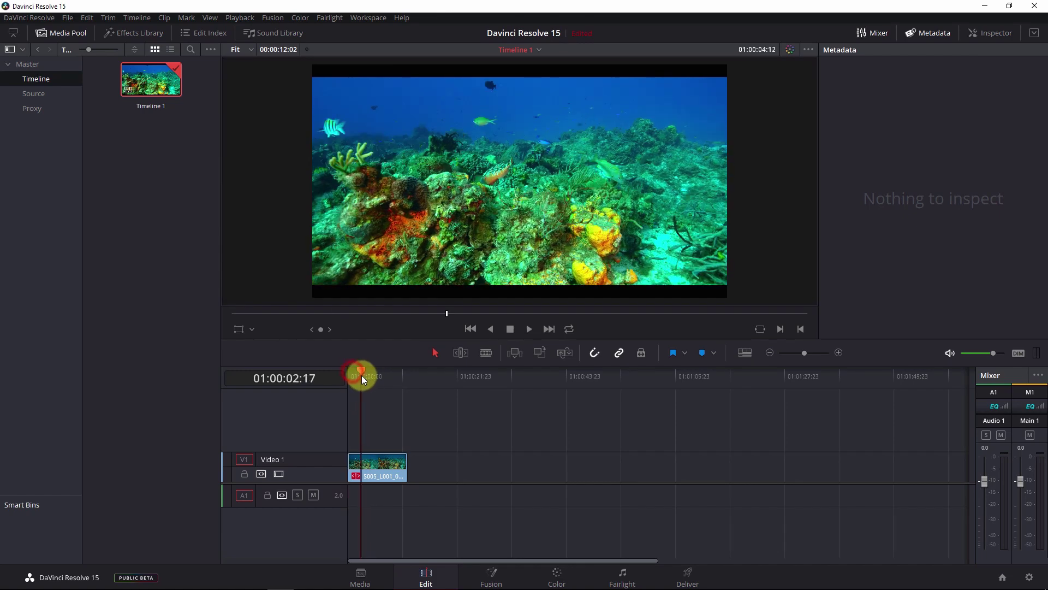